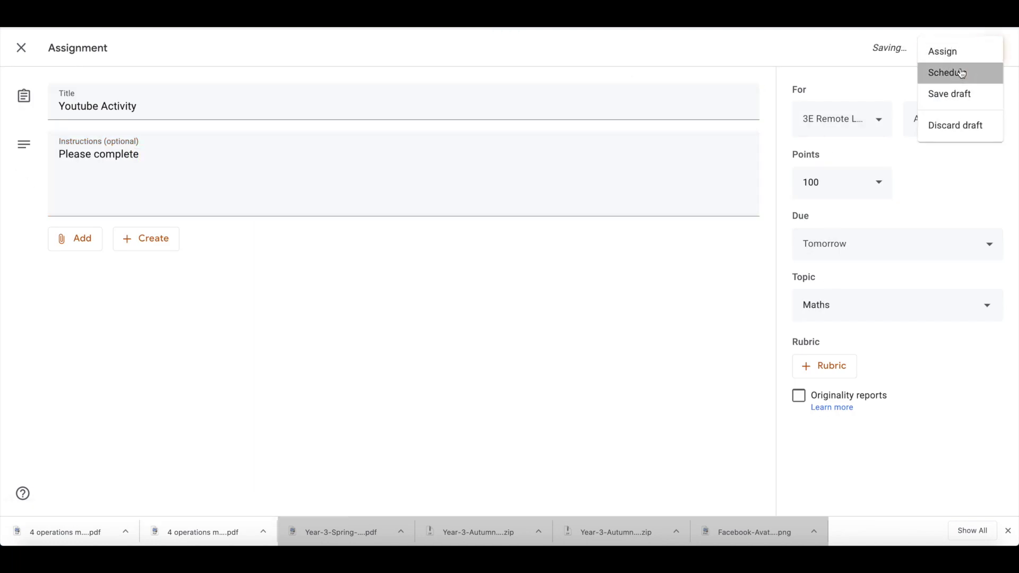
# - Schedule the Youtube Activity assignment for later and select the answer text in line a)
pyautogui.click(962, 73)
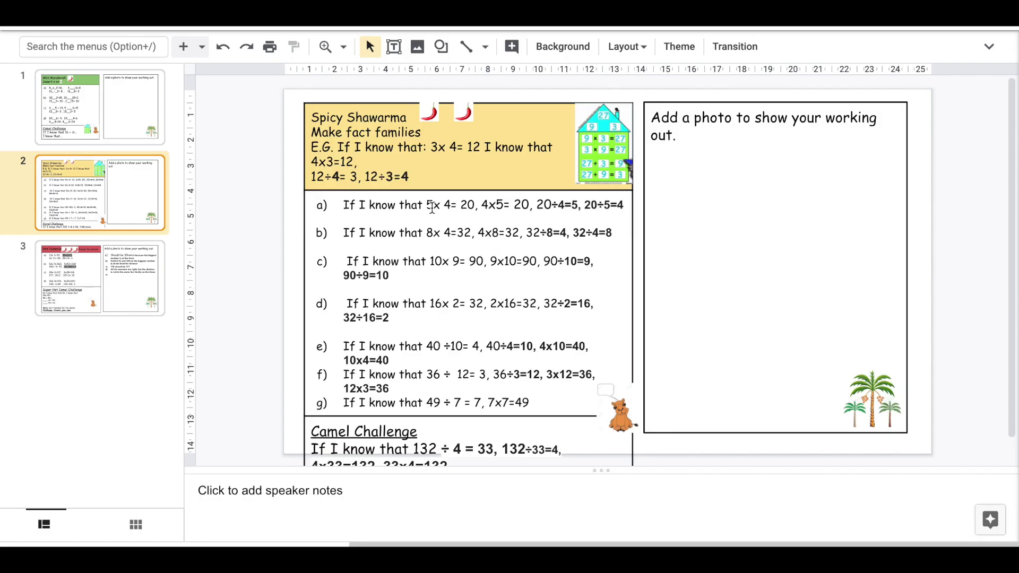
pyautogui.moveTo(433, 207); pyautogui.dragTo(477, 207)
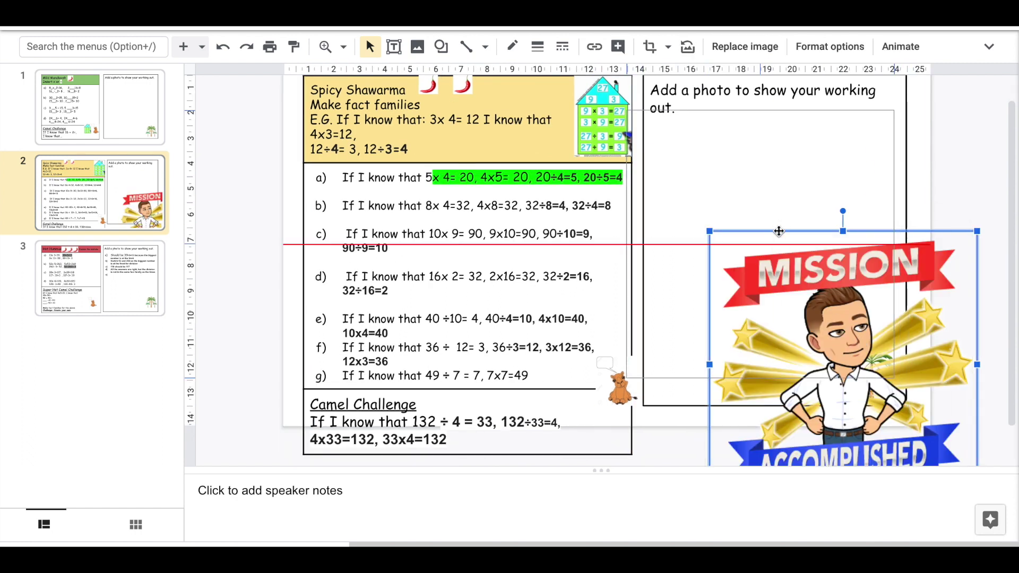
# - Place the Mission Accomplished image in the photo box and set the sentence to Comic Sans MS, size 18
pyautogui.moveTo(779, 230); pyautogui.dragTo(711, 124)
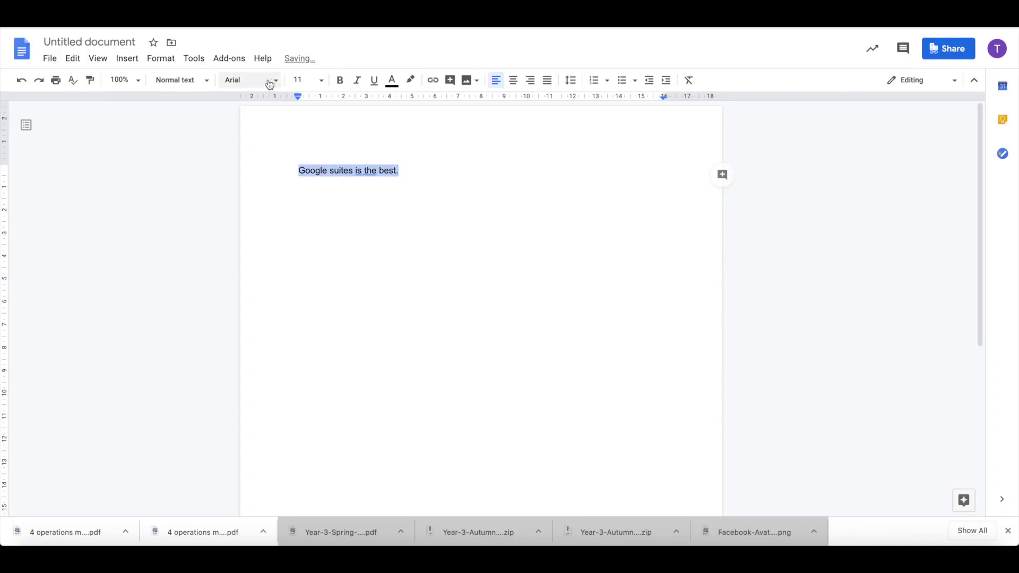
pyautogui.click(269, 84)
pyautogui.click(275, 170)
pyautogui.click(330, 83)
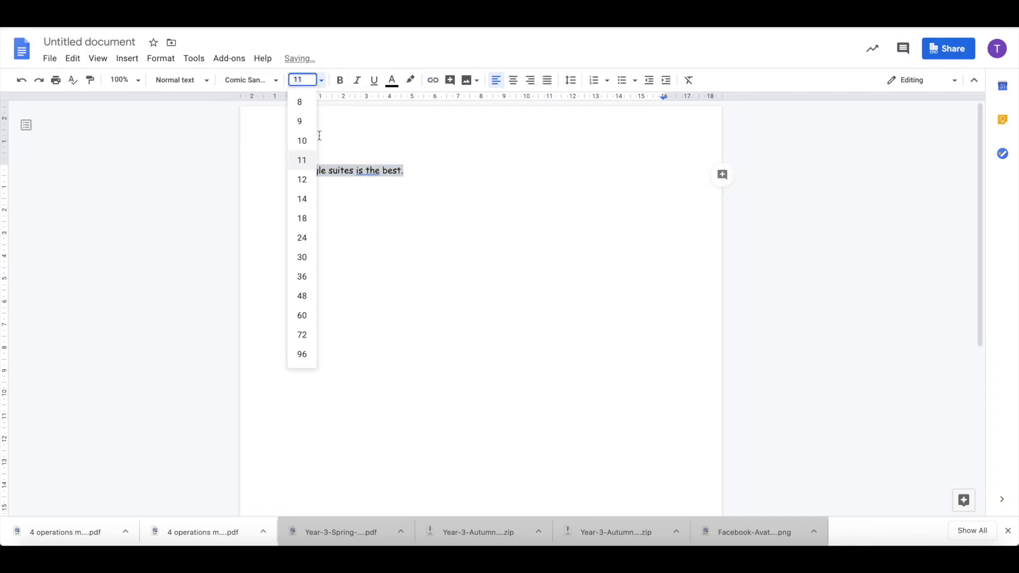
pyautogui.click(303, 227)
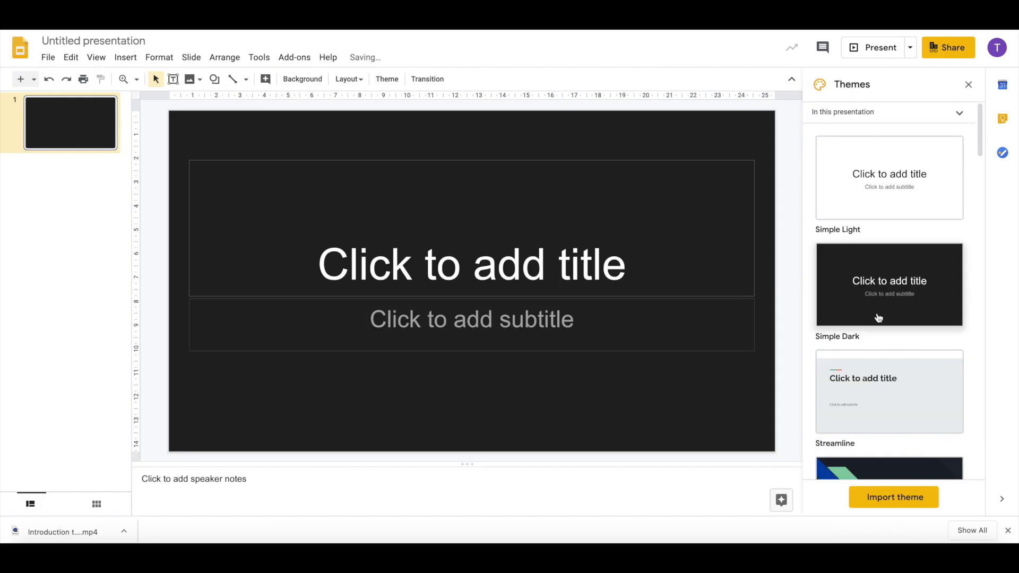
# - Apply the Streamline theme, start editing the title, then view worksheet slides 2 to 6
pyautogui.click(878, 397)
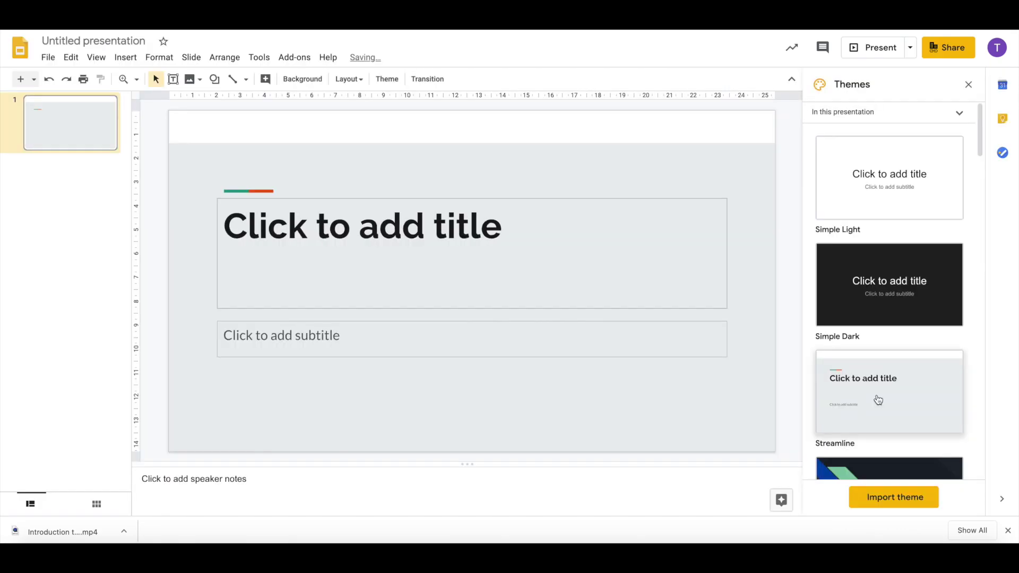
pyautogui.click(541, 265)
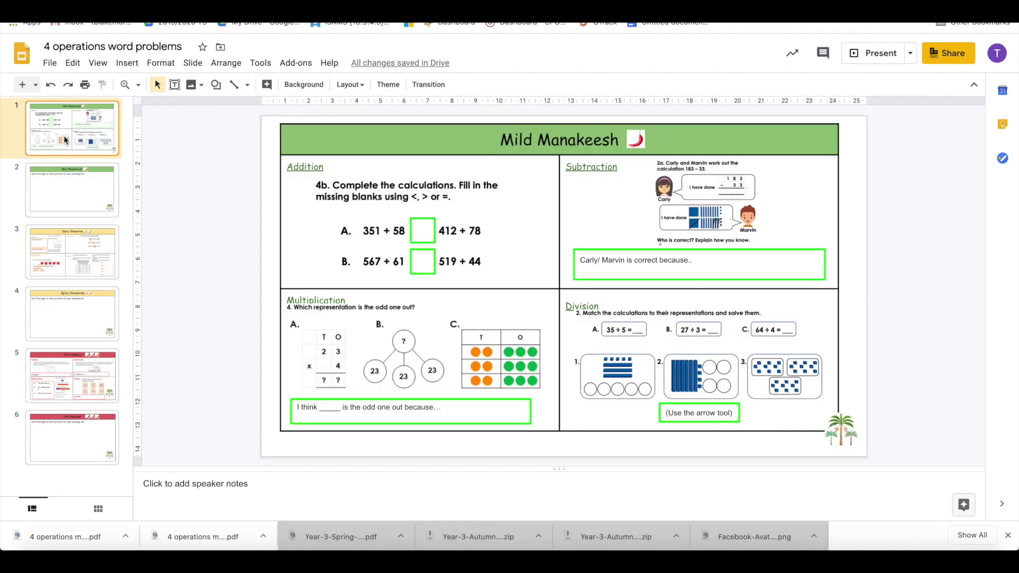
pyautogui.click(69, 193)
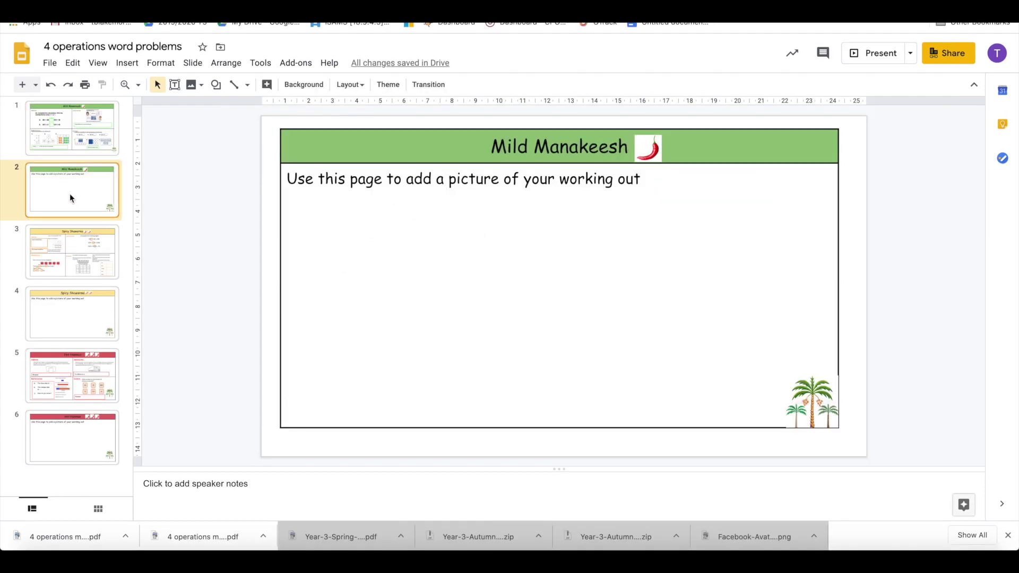
pyautogui.click(77, 257)
pyautogui.click(81, 301)
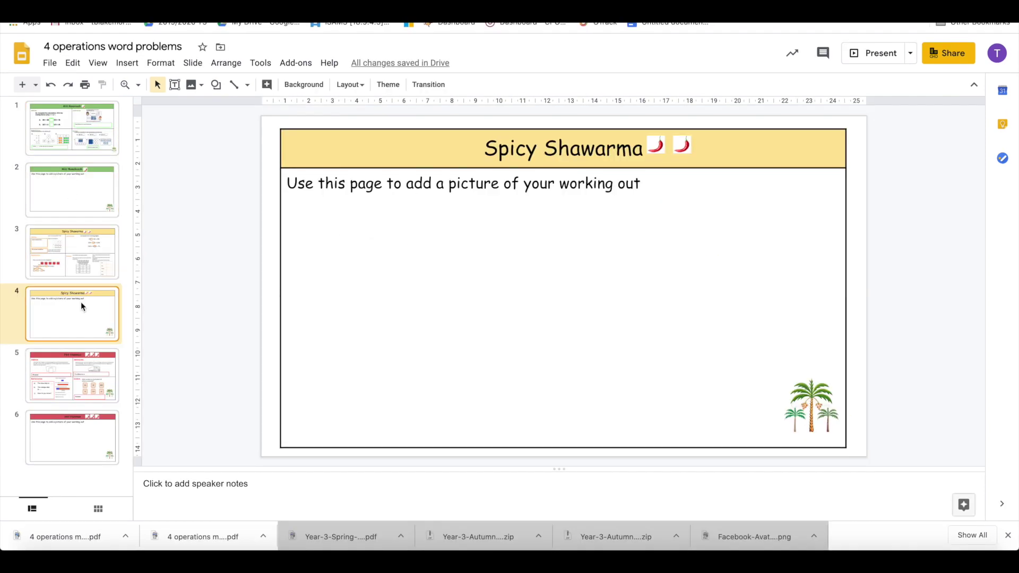
pyautogui.click(75, 374)
pyautogui.click(70, 435)
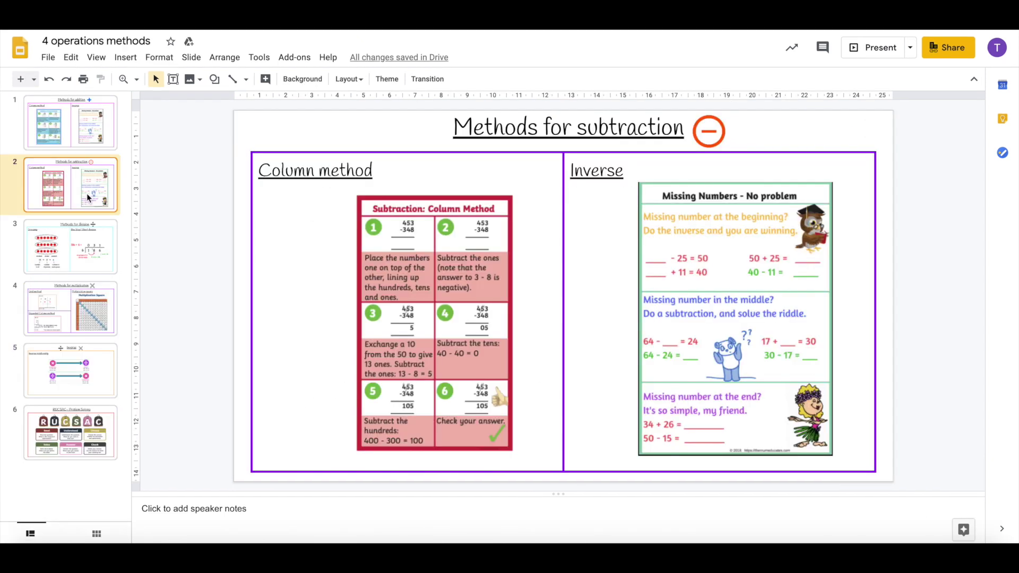
# - View the Methods for division, Methods for multiplication and Inverse slides
pyautogui.click(93, 241)
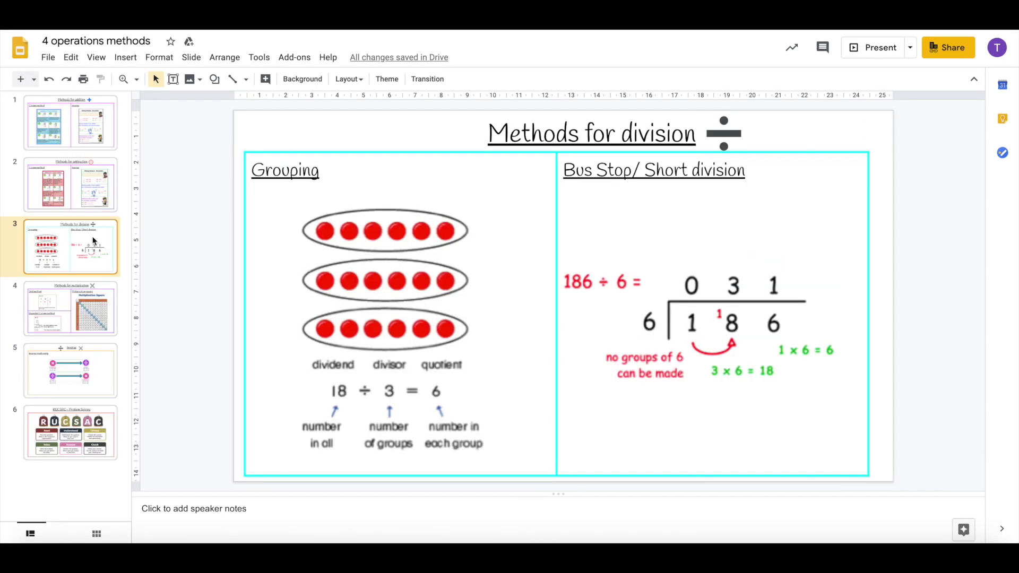
pyautogui.click(88, 294)
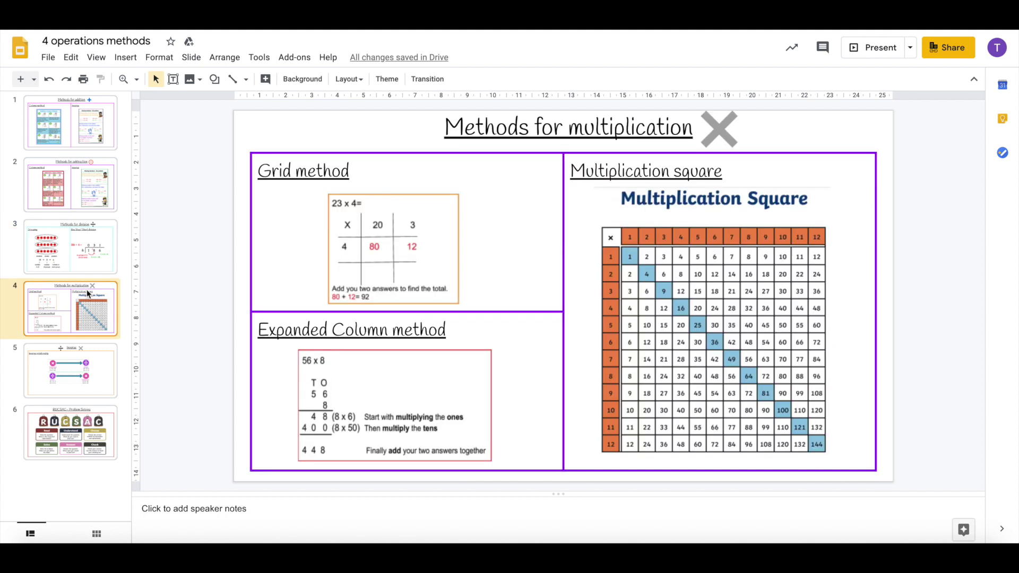
pyautogui.click(84, 359)
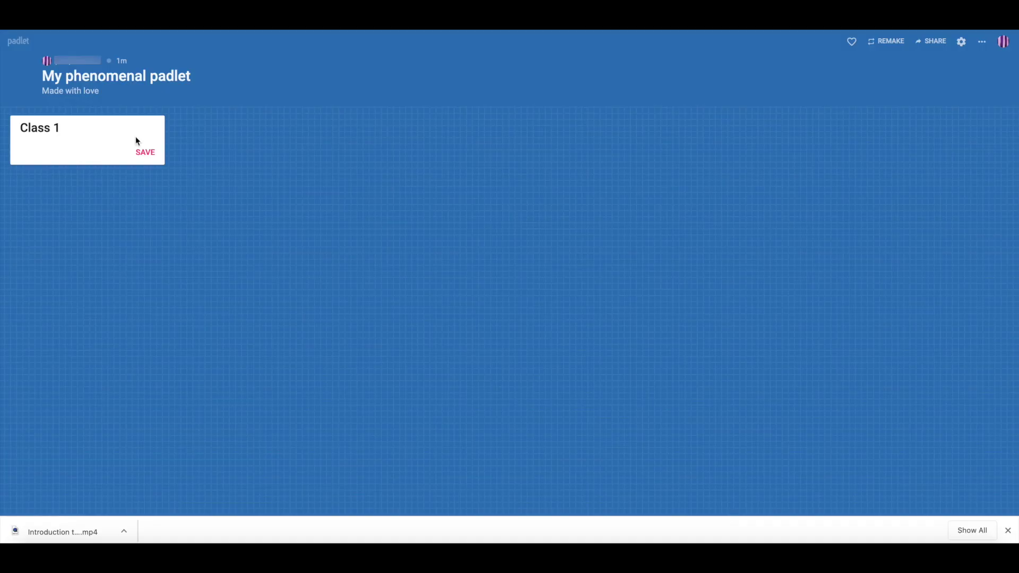
# - Save the Class 1 column and add Class 2 and Class 3 columns
pyautogui.click(142, 153)
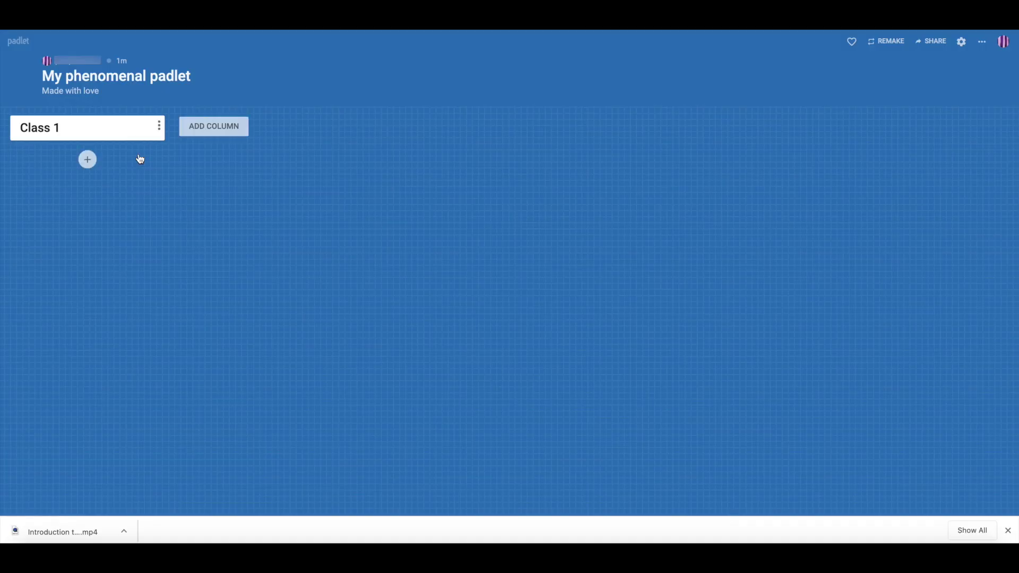
pyautogui.click(238, 125)
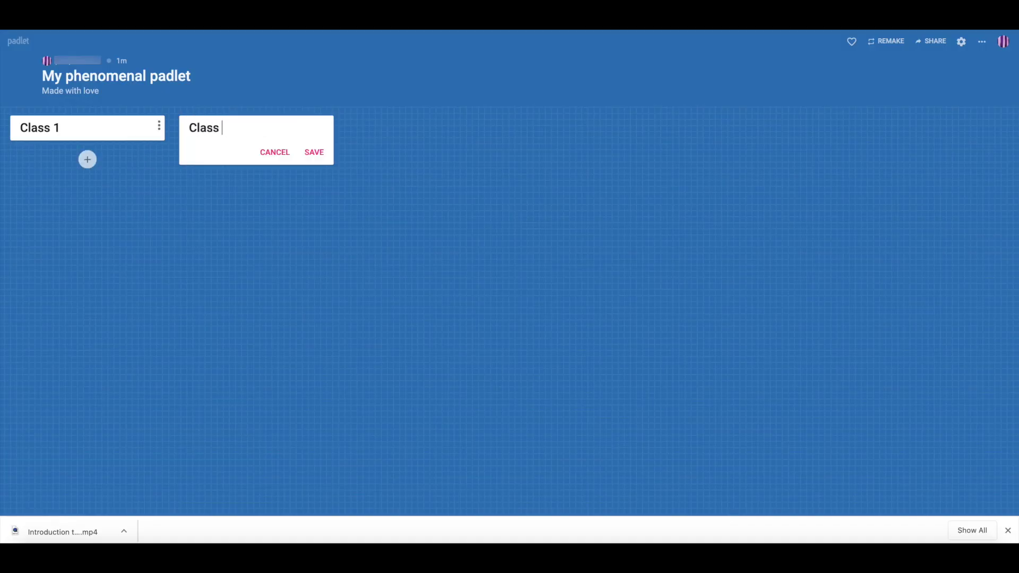
pyautogui.click(322, 160)
pyautogui.click(383, 133)
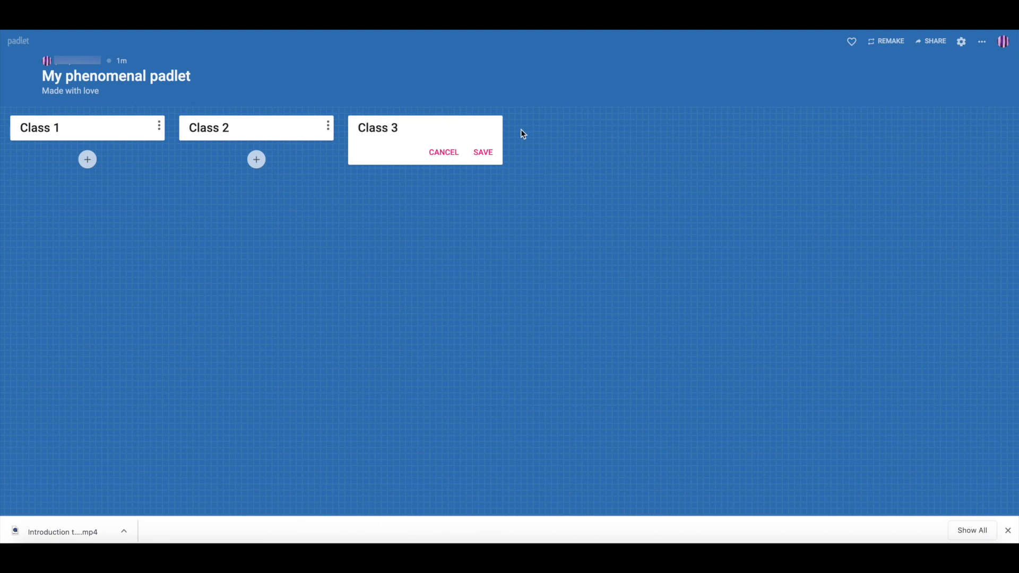
pyautogui.click(489, 153)
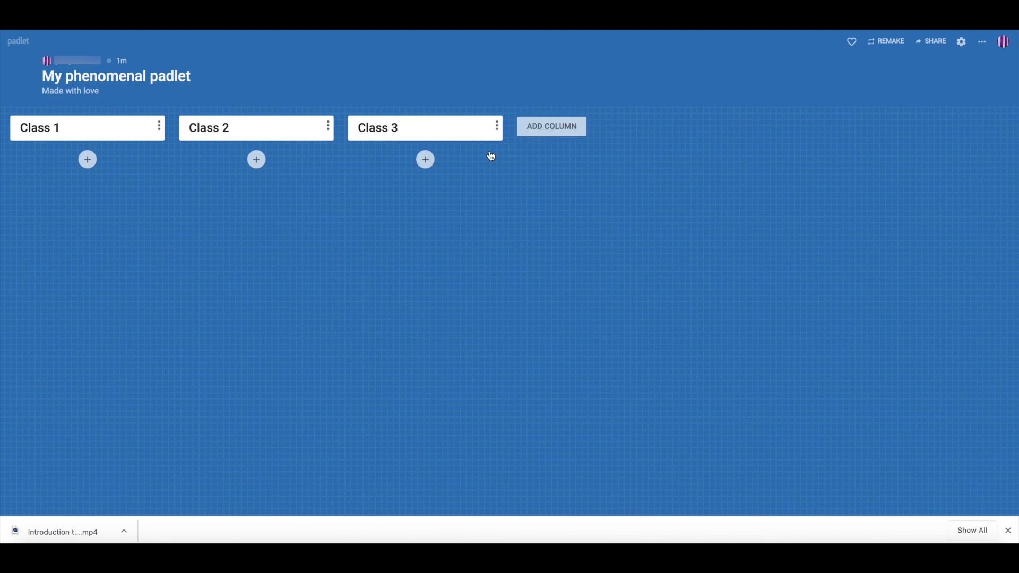
# - Start a new post in Class 1 and attach a web image found by searching 'smile'
pyautogui.click(88, 159)
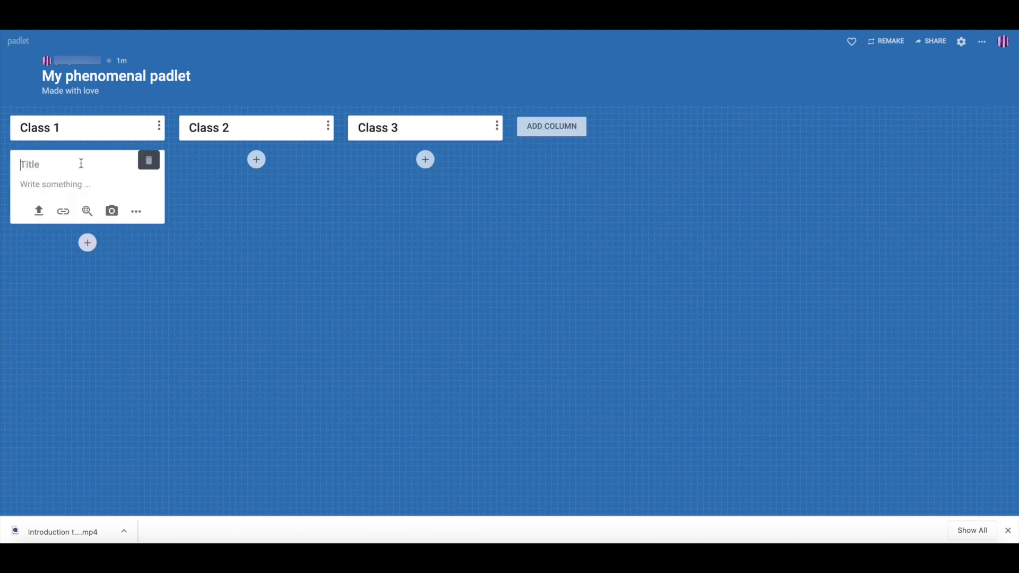
pyautogui.click(88, 213)
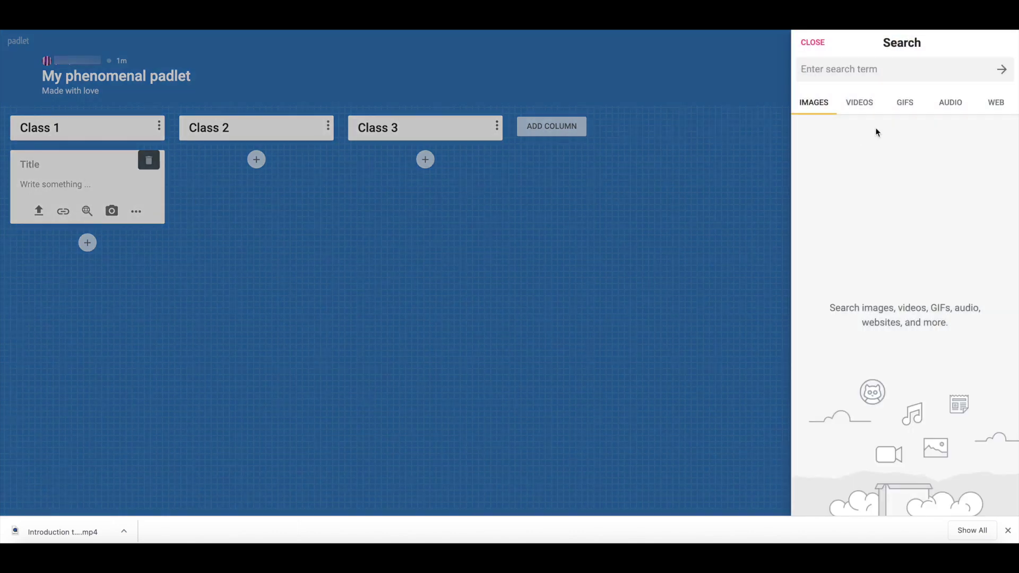
pyautogui.write('smile')
pyautogui.press('Return')
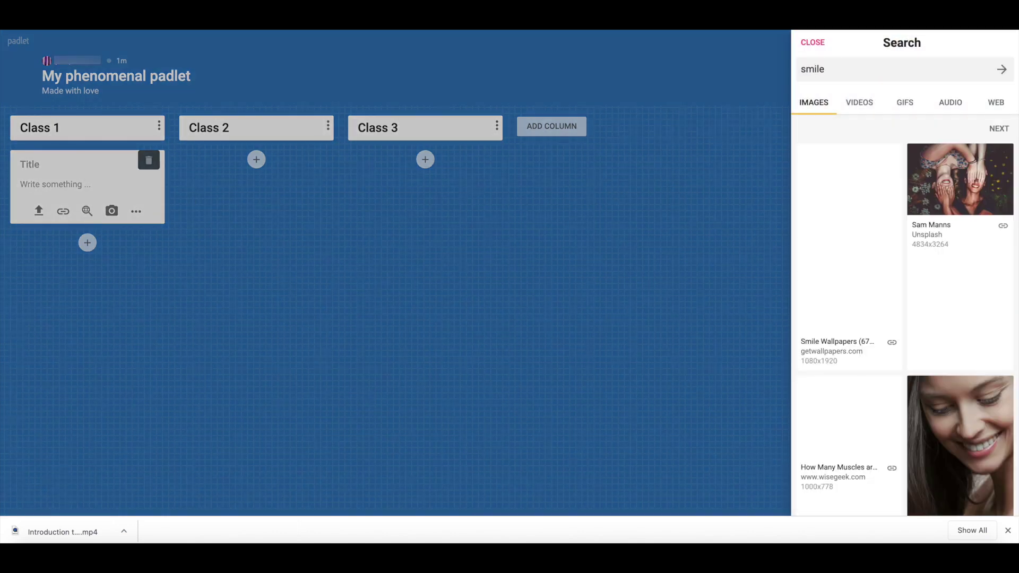
pyautogui.click(864, 223)
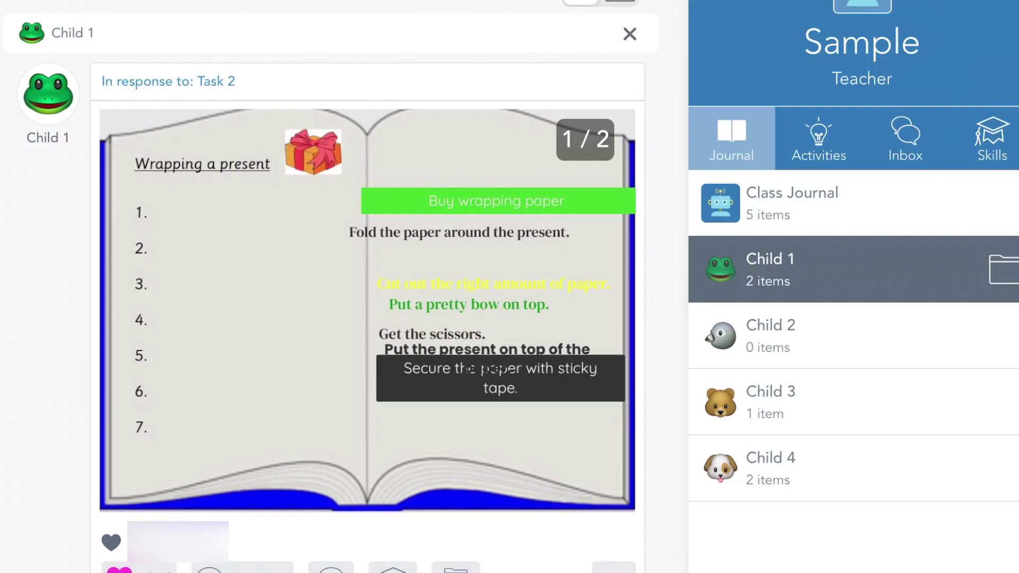
# - Open Child 2's journal from the Journal student list
pyautogui.click(770, 336)
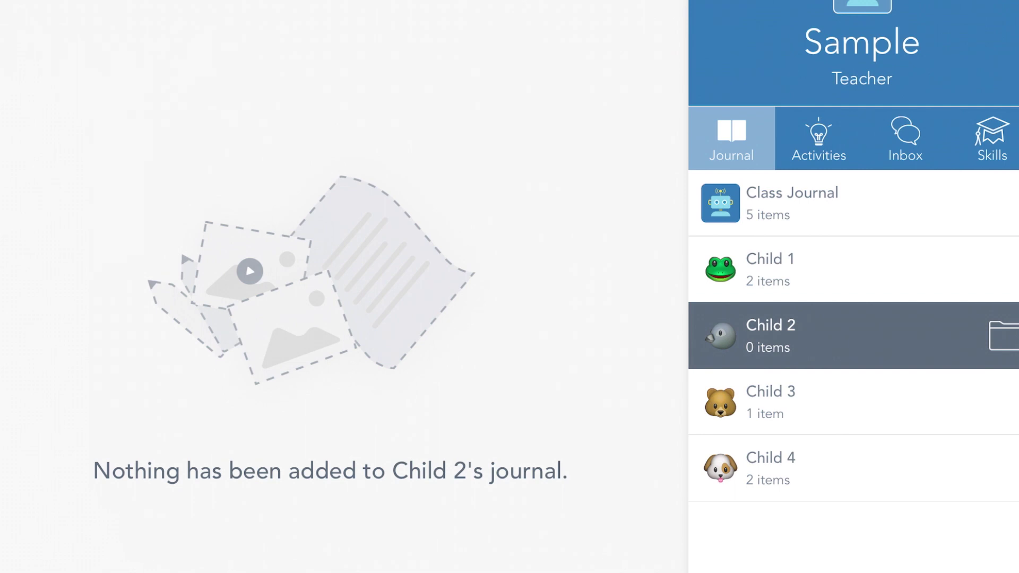
# - Step through Child 3's and Child 4's journals, then view the whole Class Journal
pyautogui.click(770, 402)
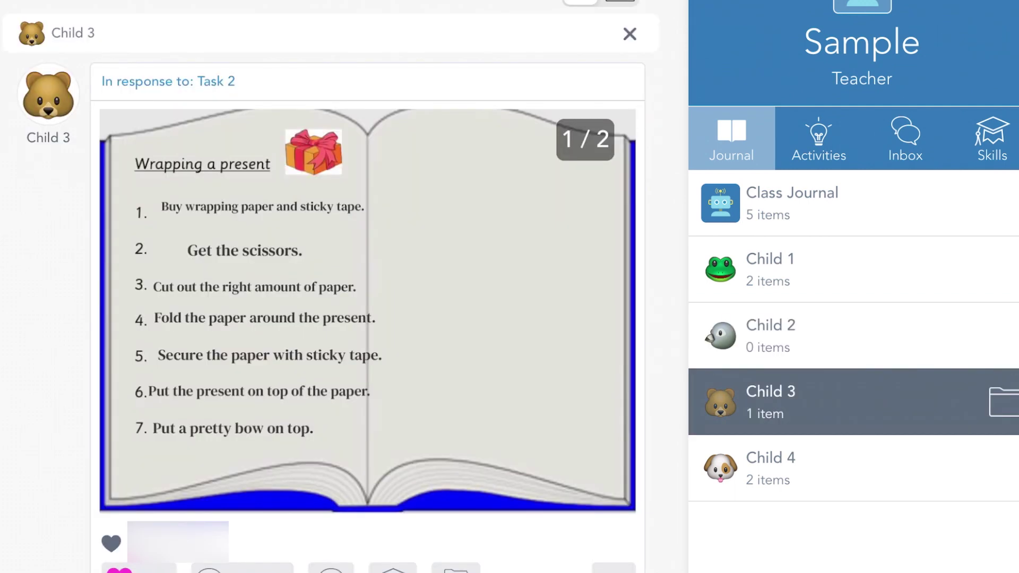
pyautogui.click(769, 468)
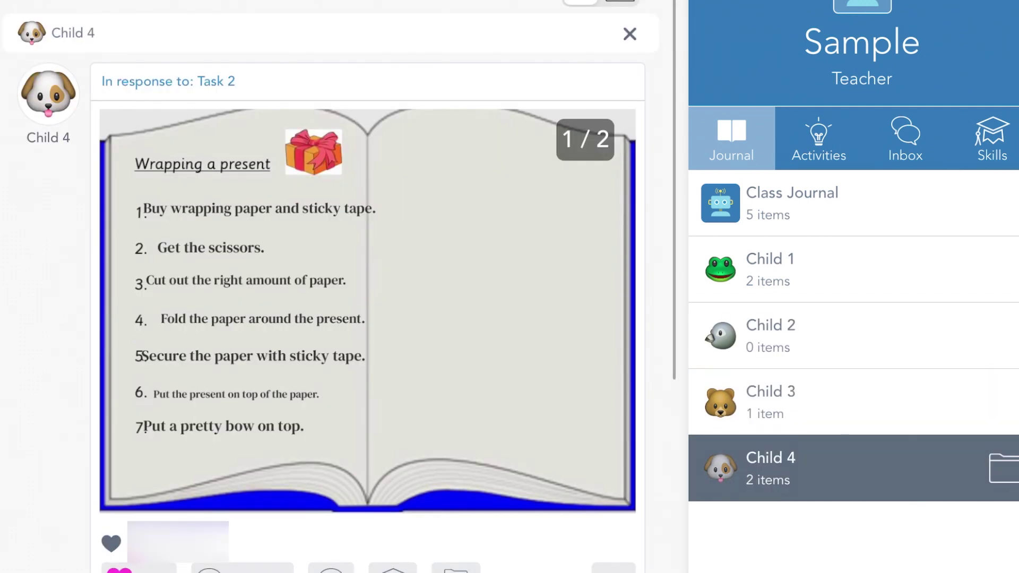
pyautogui.click(770, 203)
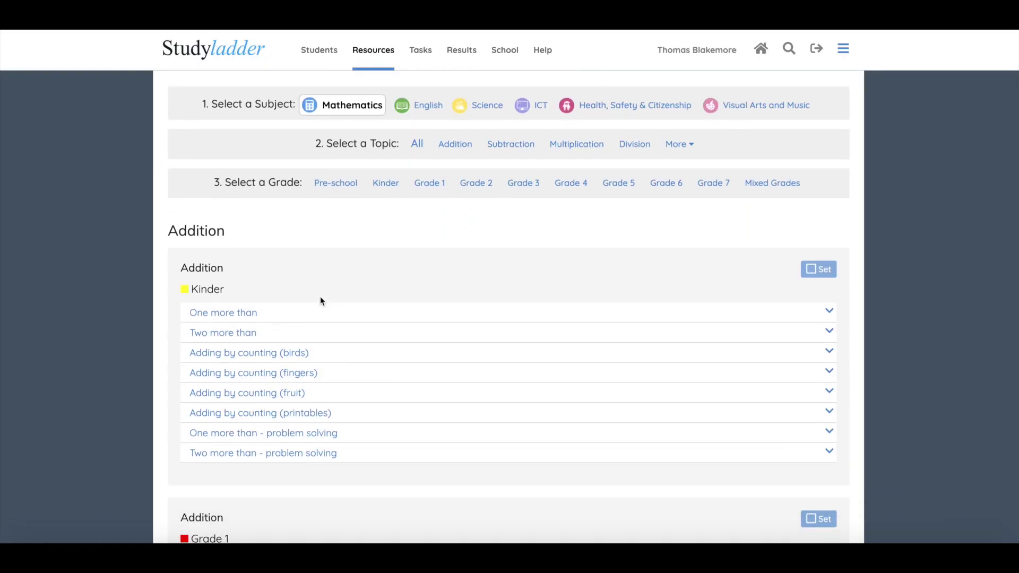
# - Open the Adding 100 game and answer the first question with 286
pyautogui.scroll(-20, 321, 298)
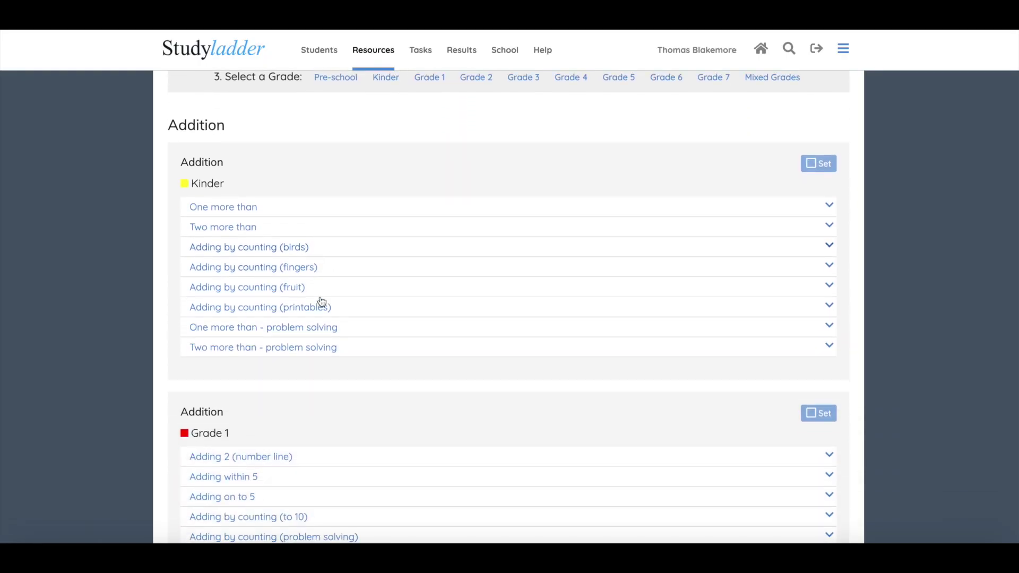
pyautogui.scroll(-3, 321, 301)
pyautogui.click(234, 275)
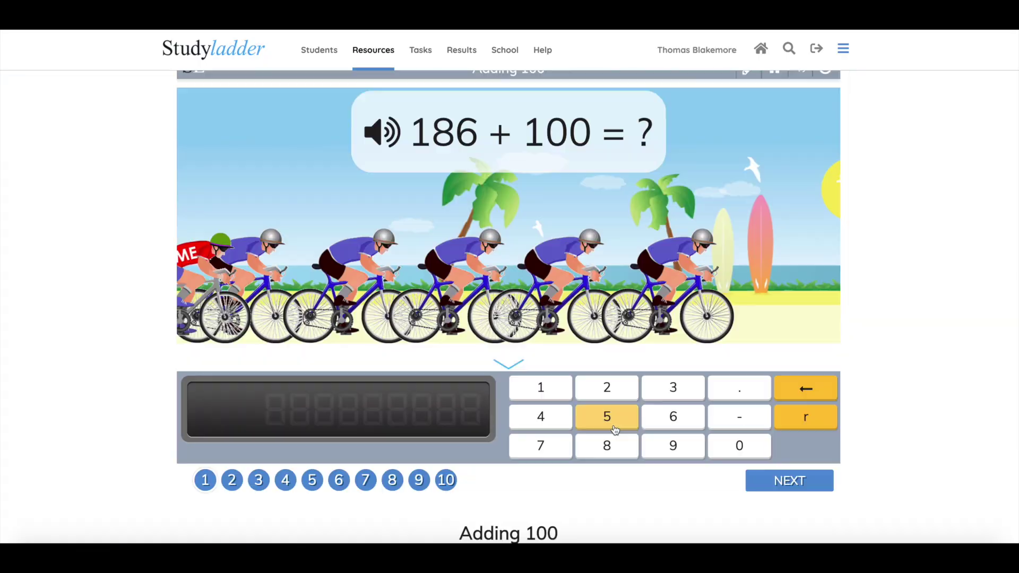
pyautogui.click(620, 391)
pyautogui.click(622, 442)
pyautogui.click(664, 419)
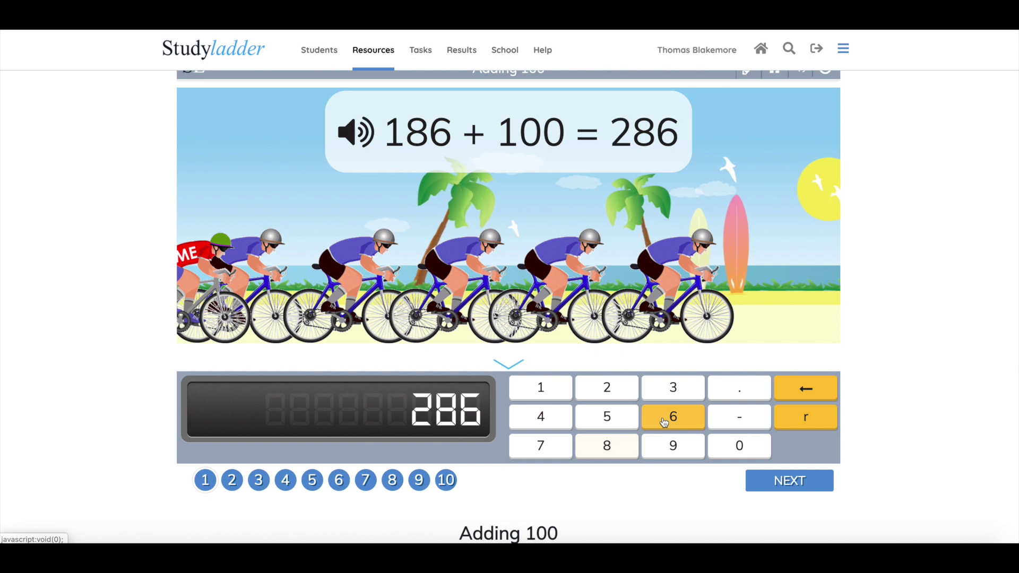
pyautogui.click(777, 482)
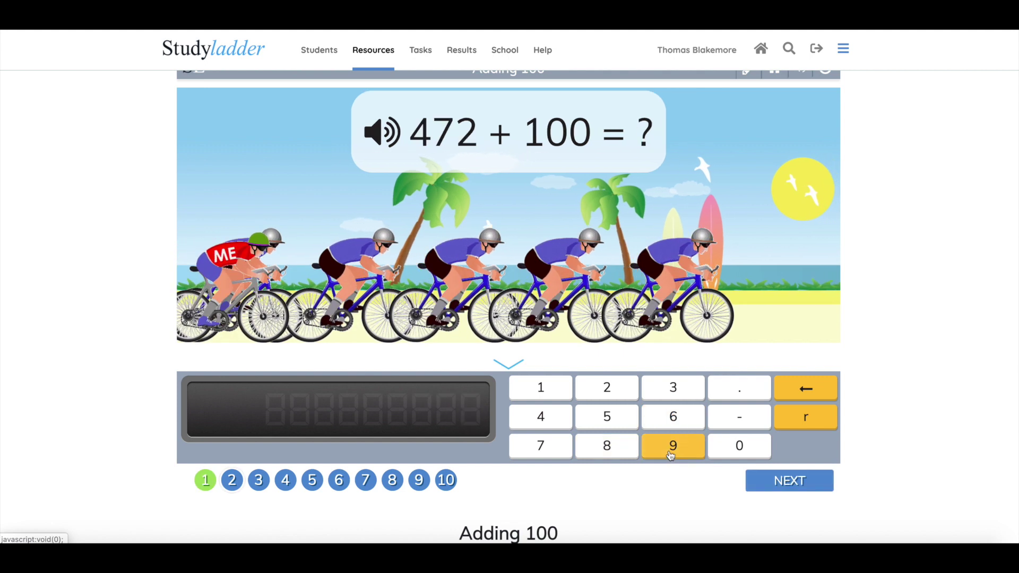
# - Answer the second Adding 100 question with 278
pyautogui.click(607, 392)
pyautogui.click(534, 448)
pyautogui.click(634, 442)
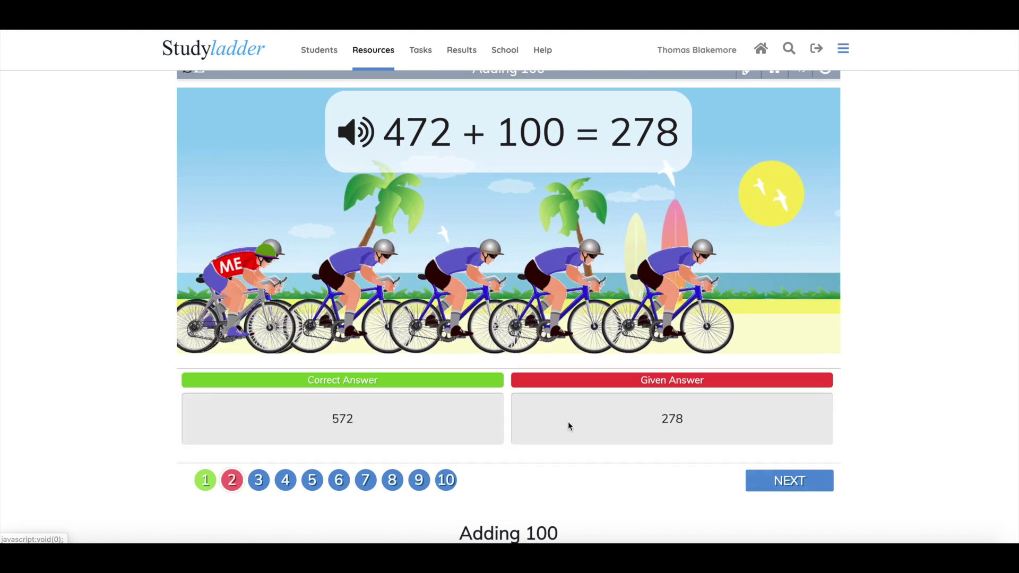
pyautogui.scroll(1, 499, 213)
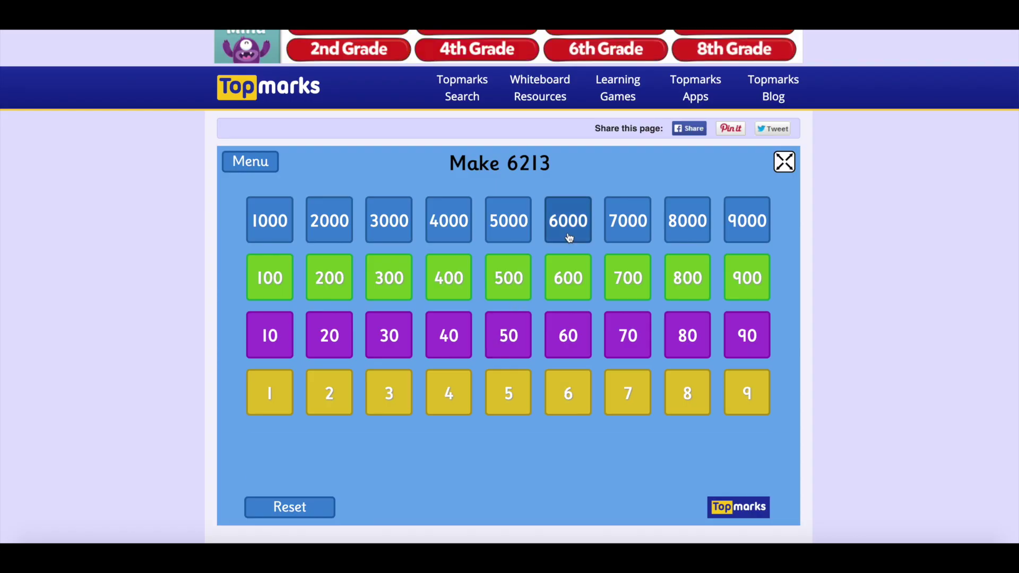
# - Pick the 6000, 200 and 3 tiles to complete 6213 and check the sum
pyautogui.click(569, 237)
pyautogui.click(327, 294)
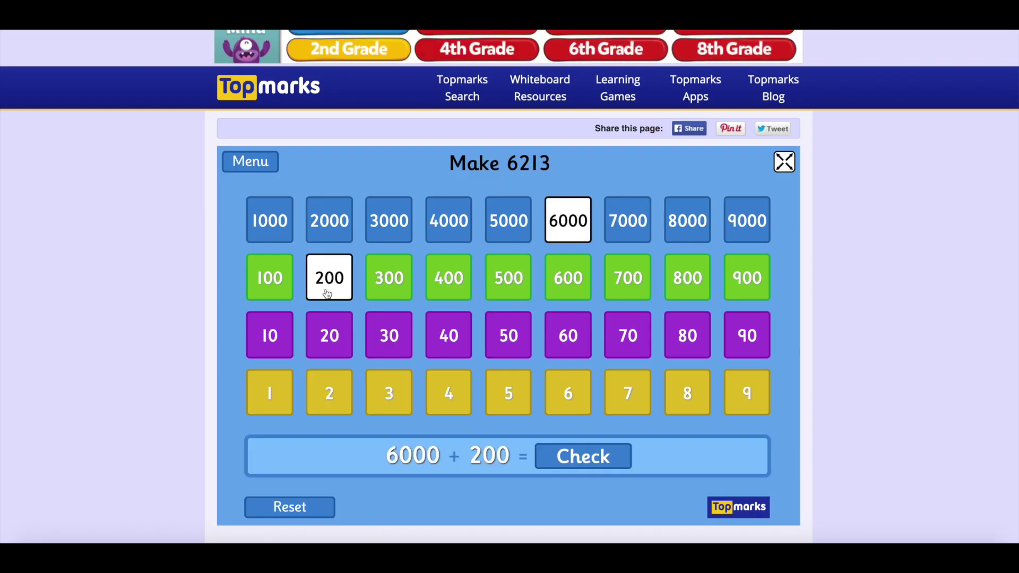
pyautogui.click(378, 387)
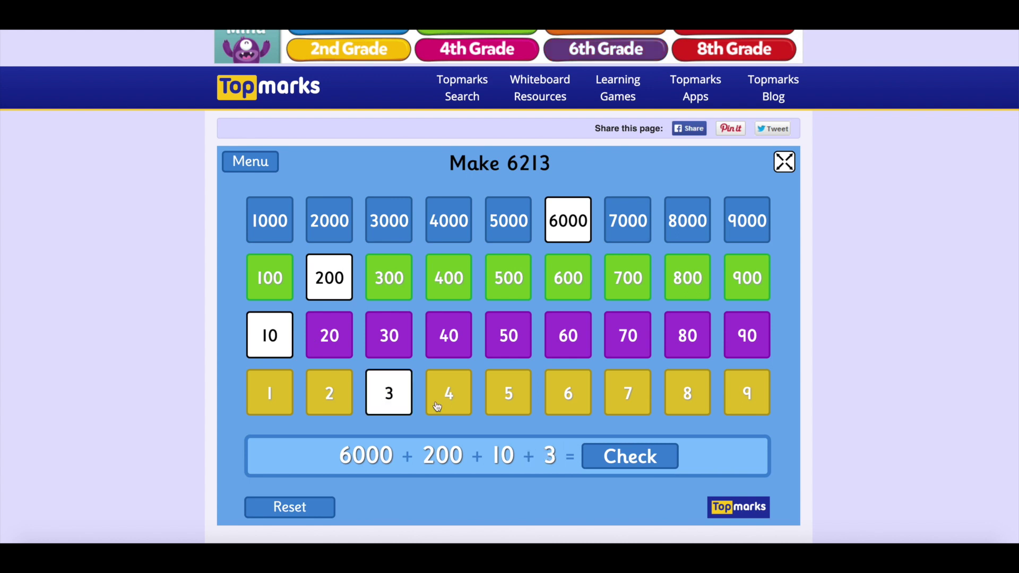
pyautogui.click(656, 458)
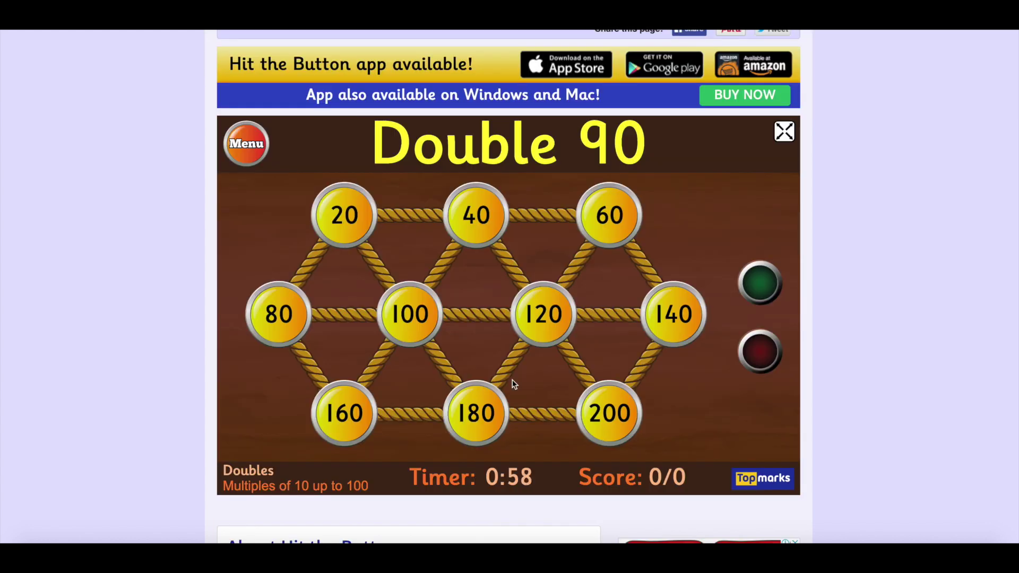
# - Answer the three doubles questions with 180, 40 and 80
pyautogui.click(490, 440)
pyautogui.click(475, 223)
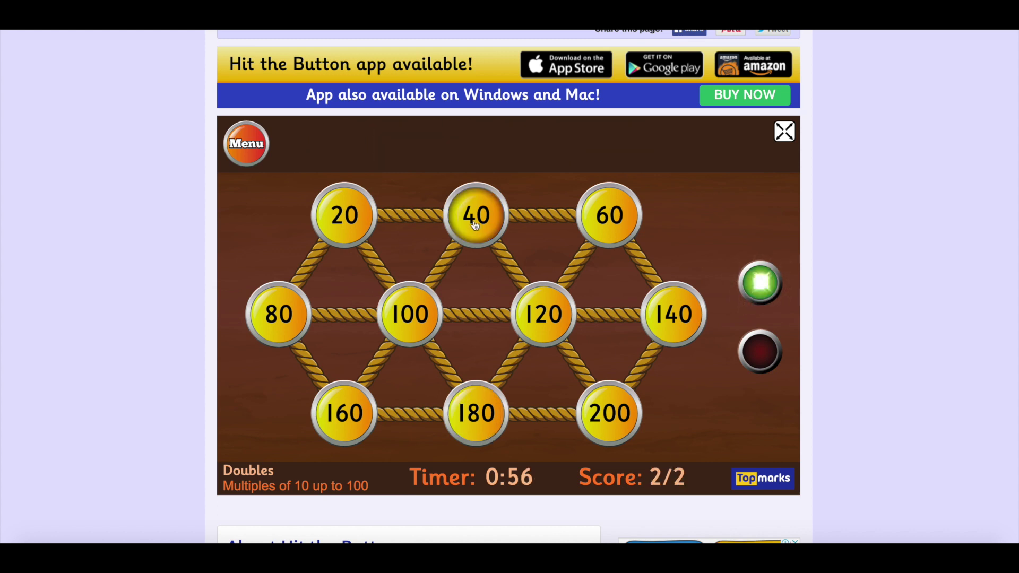
pyautogui.click(269, 321)
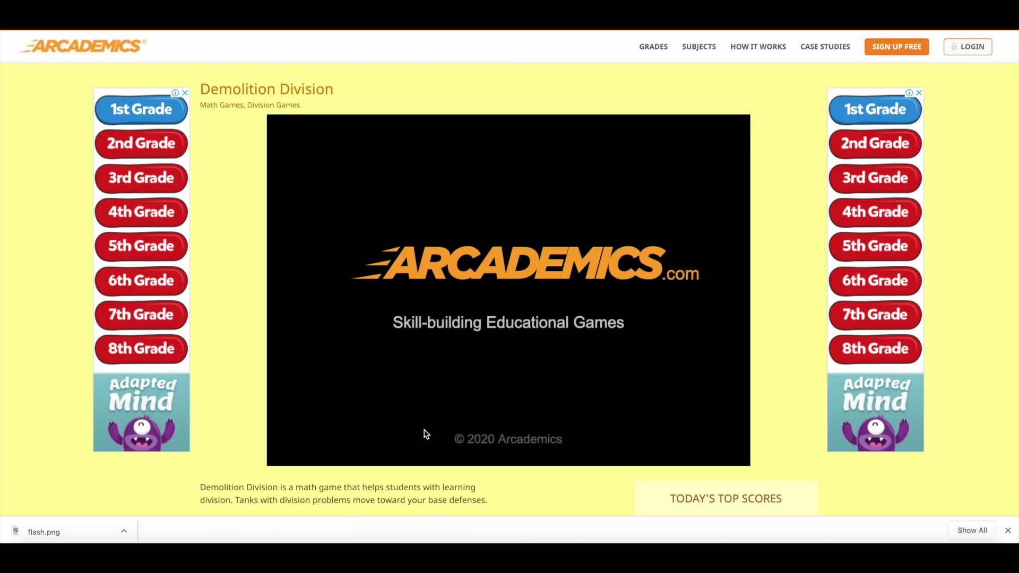
# - Start Demolition Division, confirm the player name and begin stage 1
pyautogui.click(503, 410)
pyautogui.press('Return')
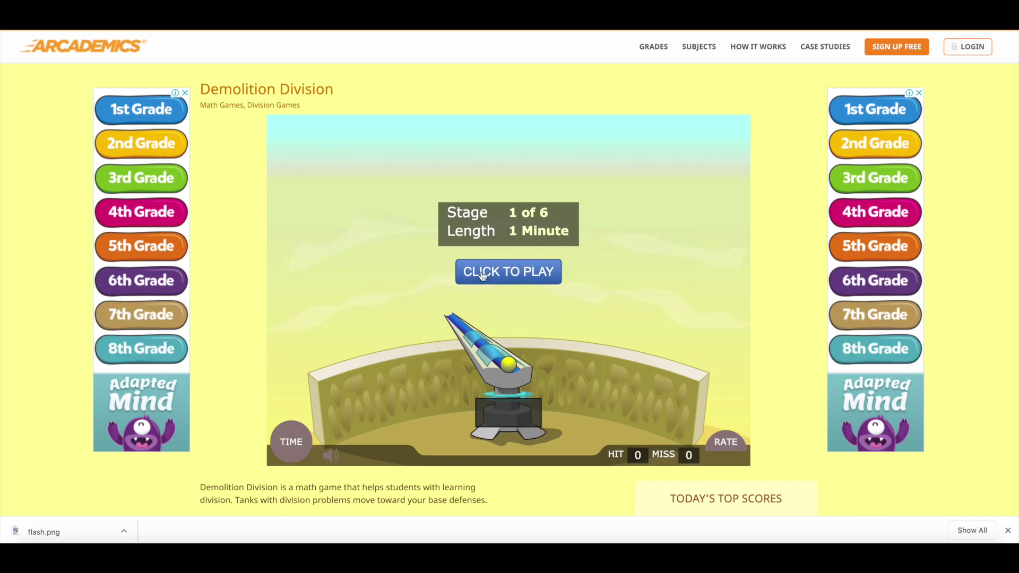
pyautogui.click(481, 272)
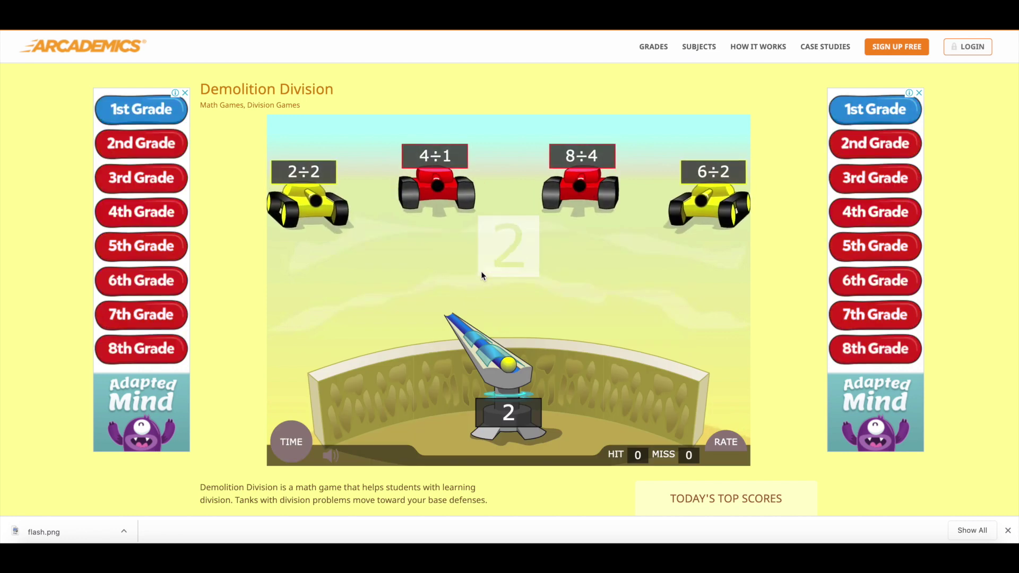
# - Shoot the 8÷4, 6÷6 and 12÷4 tanks matching answers 2, 1 and 3
pyautogui.click(579, 200)
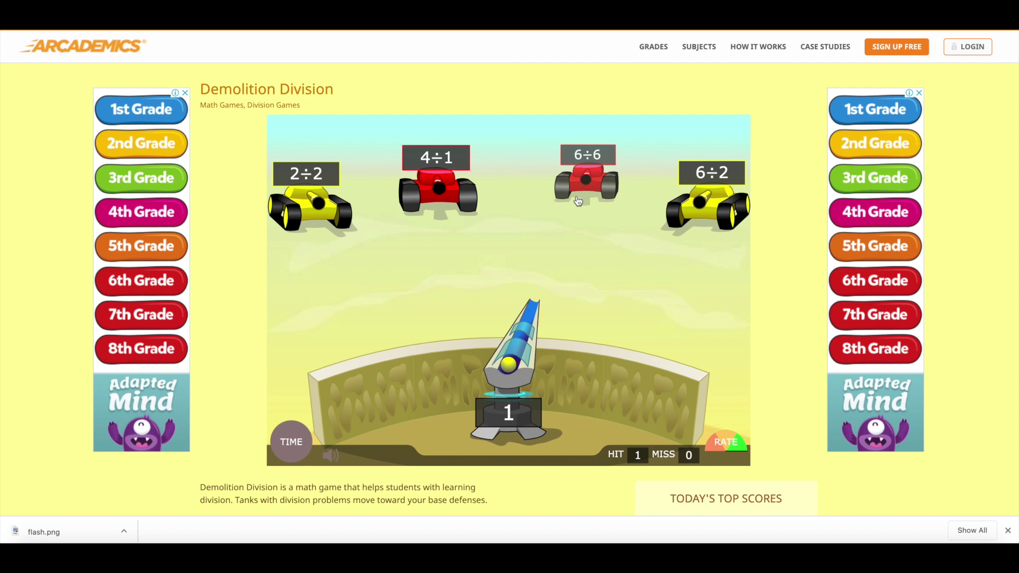
pyautogui.click(560, 186)
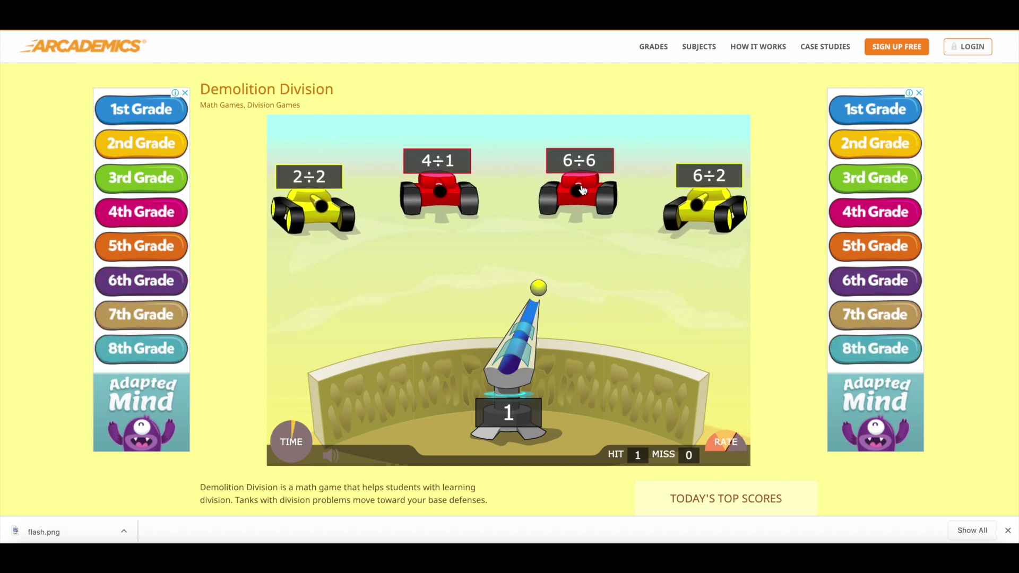
pyautogui.click(582, 190)
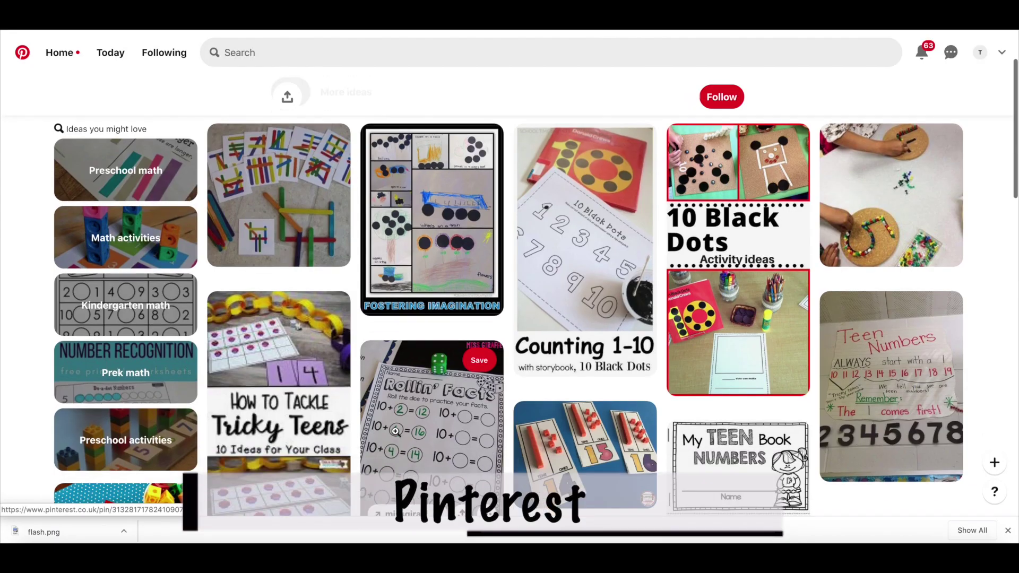
# - Browse the 'addition ks2' pins, view the Active Adding pin, then open the 46÷2 pin
pyautogui.scroll(-5, 395, 431)
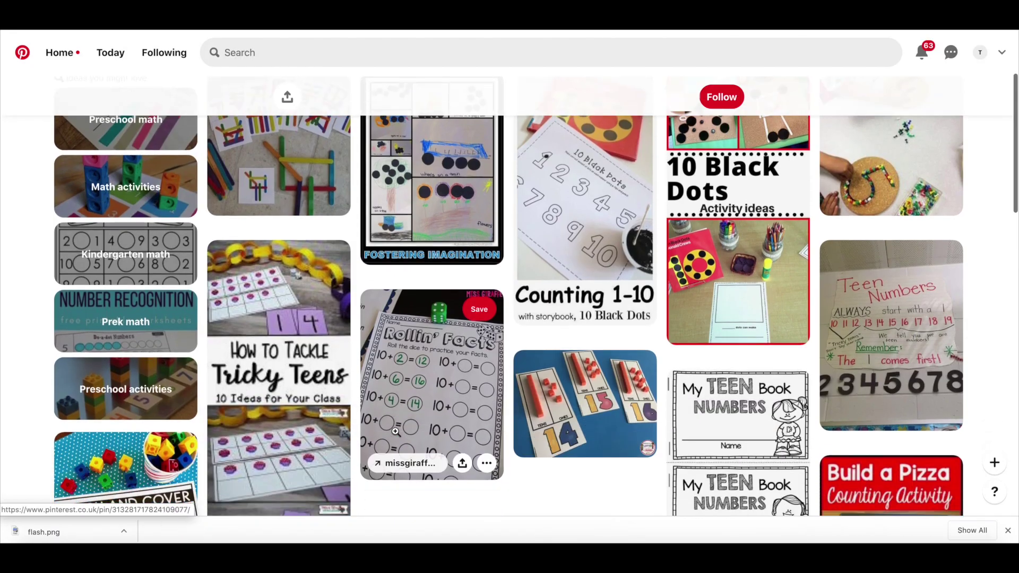
pyautogui.scroll(-4, 395, 431)
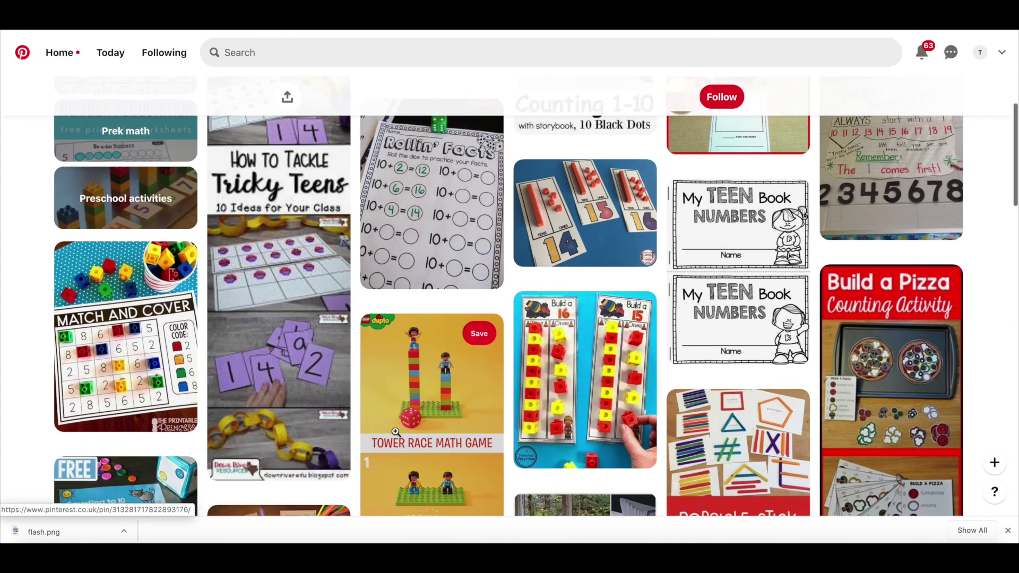
pyautogui.scroll(-5, 395, 431)
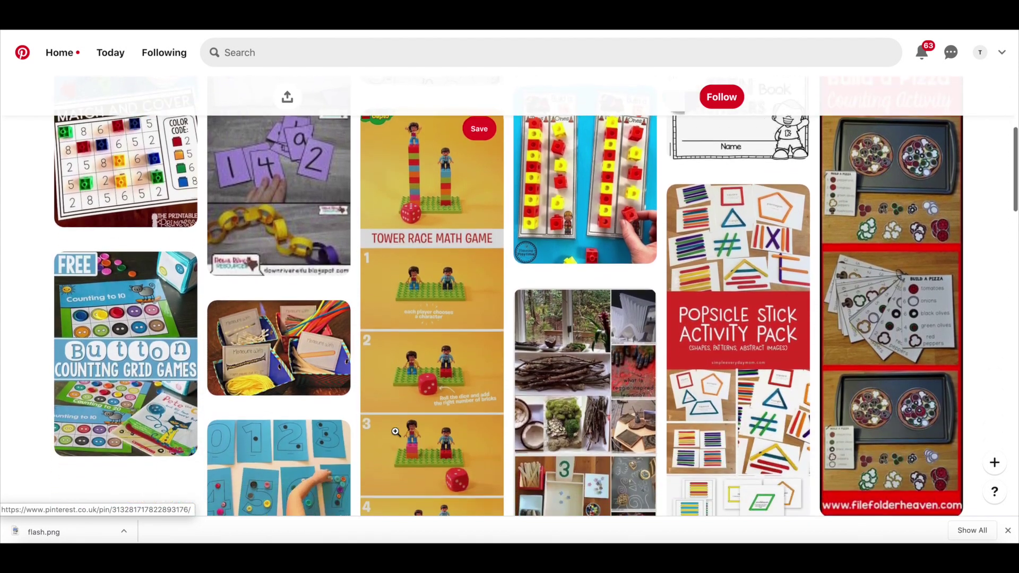
pyautogui.scroll(-5, 396, 431)
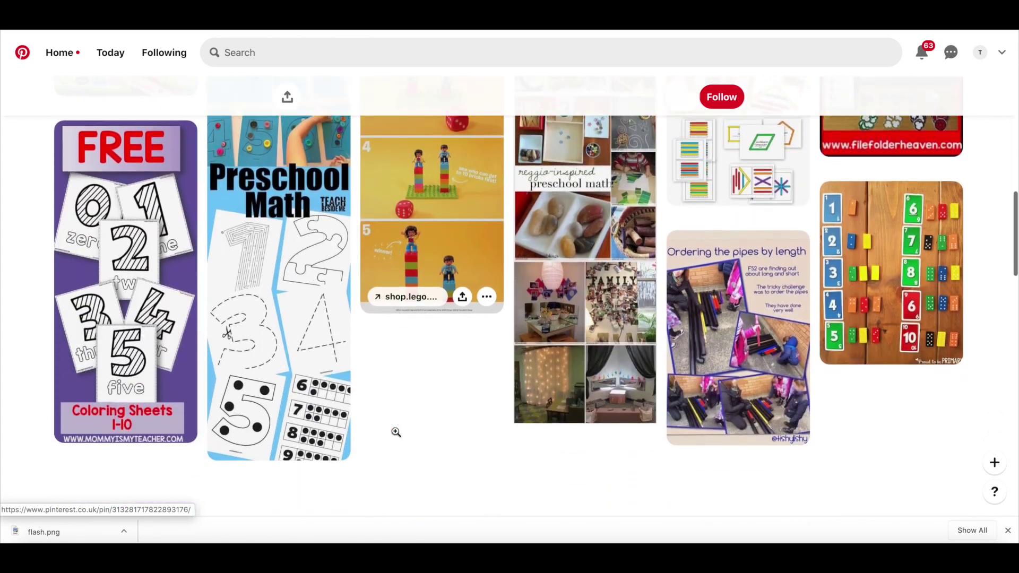
pyautogui.scroll(-2, 396, 433)
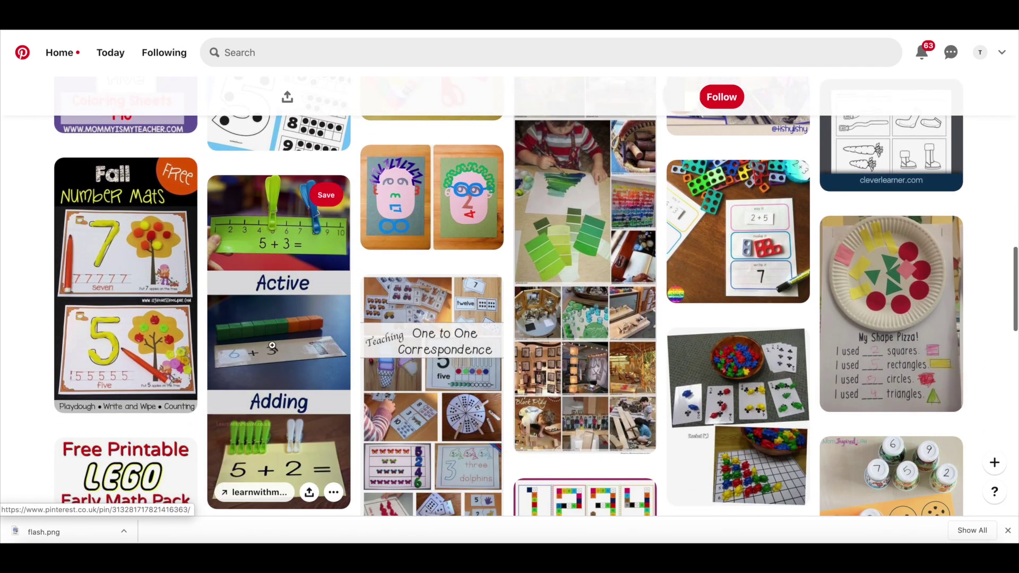
pyautogui.click(272, 346)
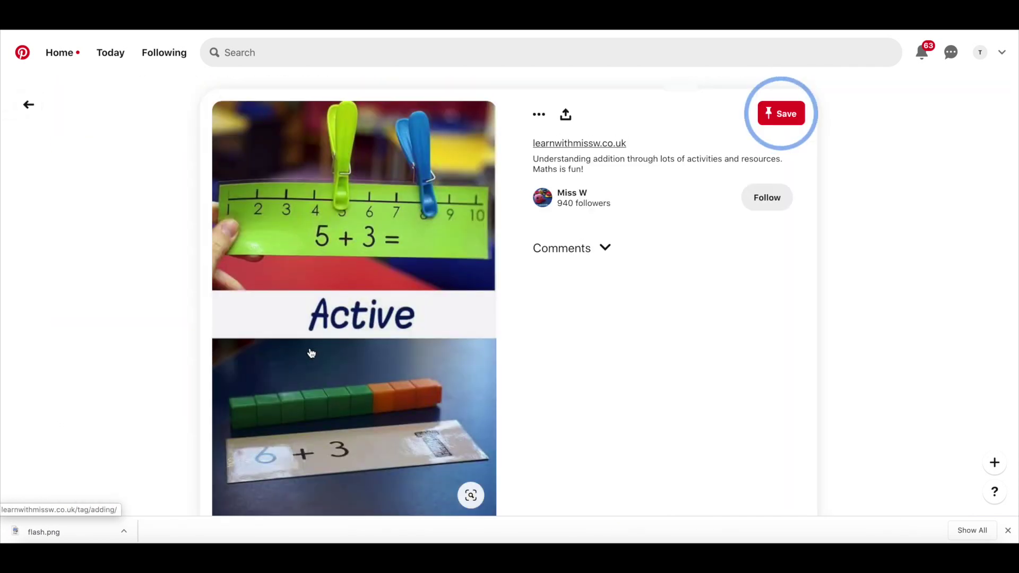
pyautogui.click(29, 105)
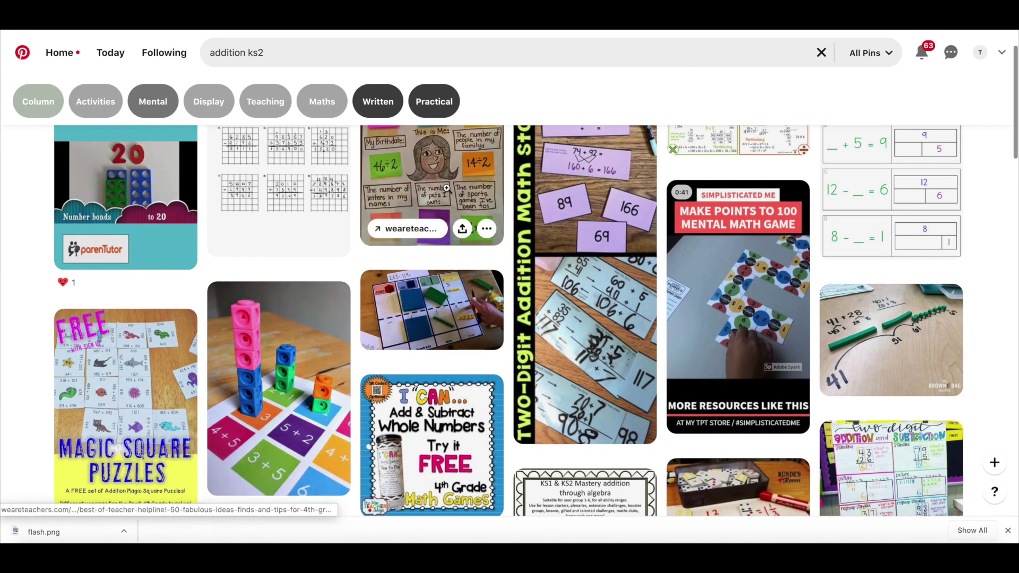
pyautogui.click(447, 184)
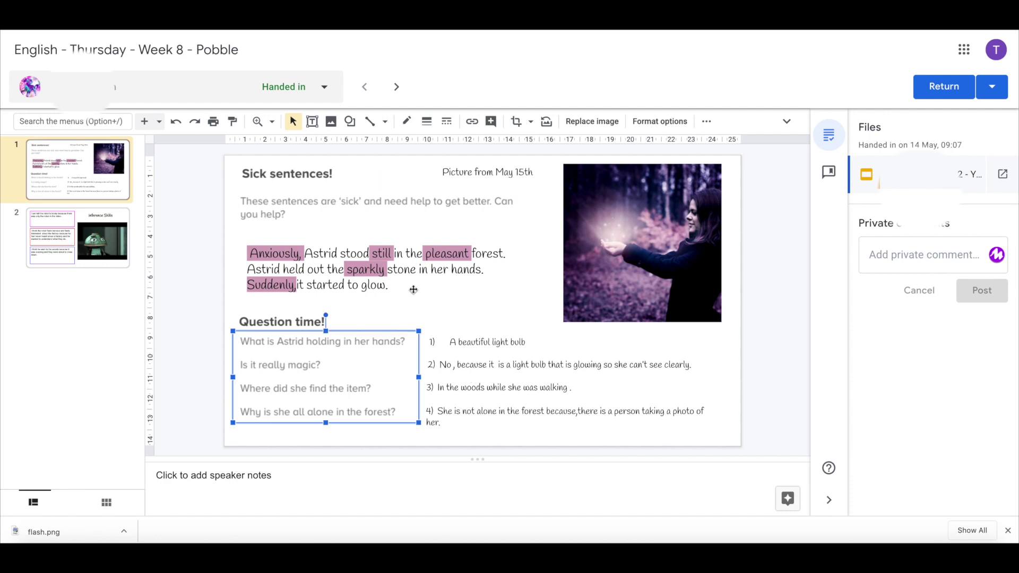
# - Show slide 2, Inference Skills, of the pupil's handed-in Pobble Slides file
pyautogui.click(100, 245)
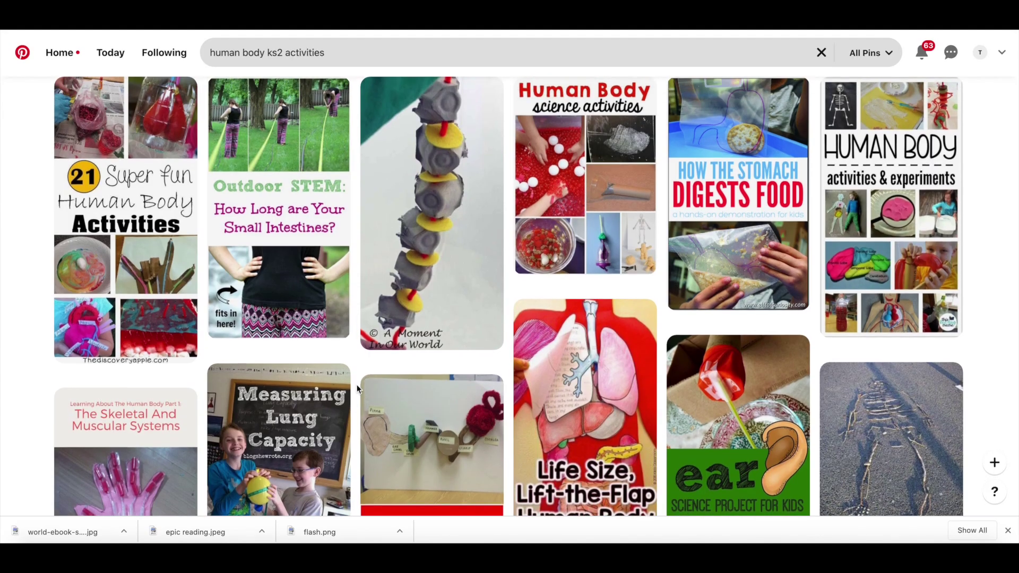
# - Scroll the 'human body ks2 activities' results and open the red and blue water-bottle experiment pin
pyautogui.scroll(-5, 382, 168)
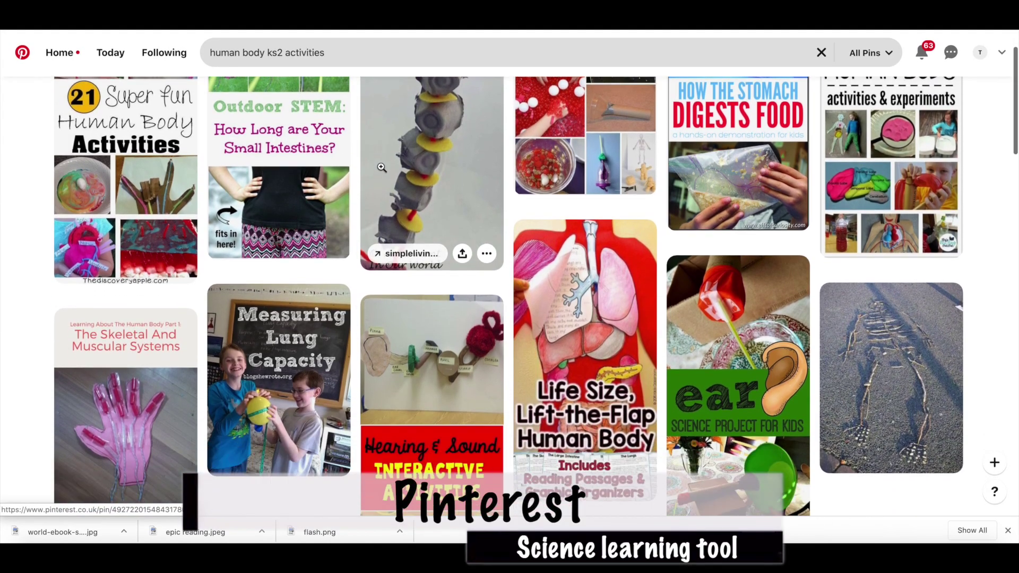
pyautogui.scroll(-4, 382, 168)
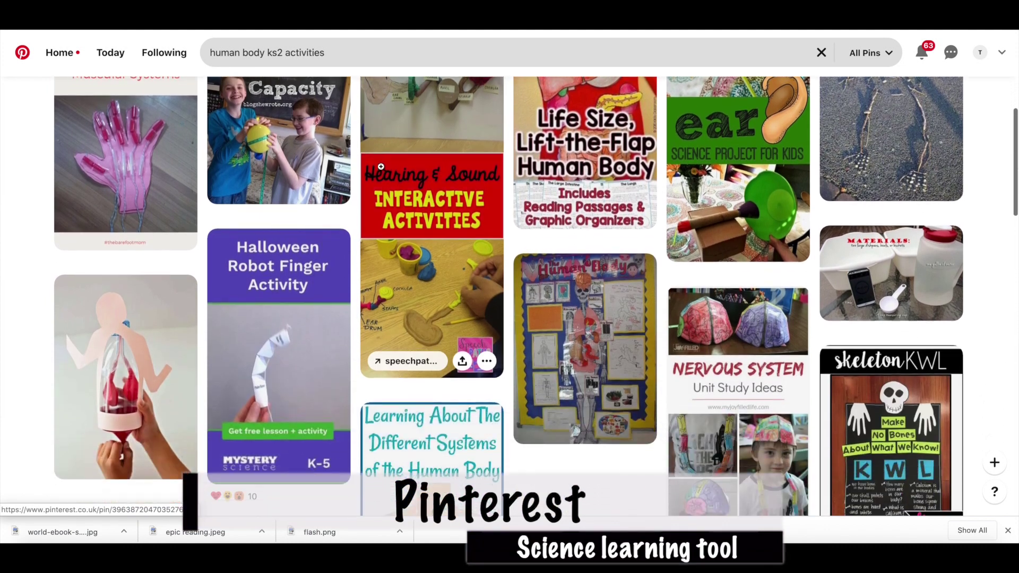
pyautogui.scroll(-5, 381, 167)
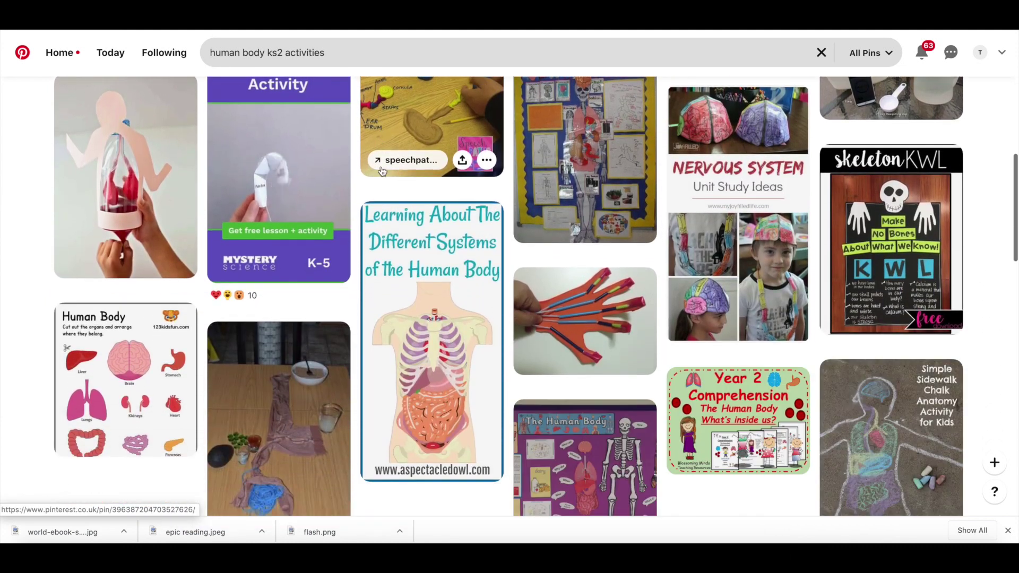
pyautogui.scroll(-4, 382, 168)
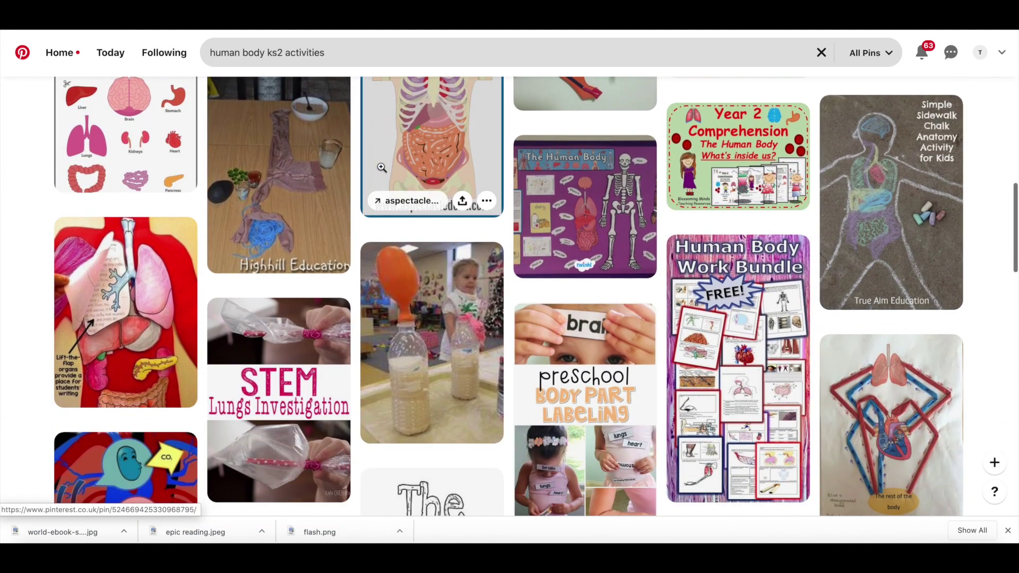
pyautogui.scroll(-3, 382, 167)
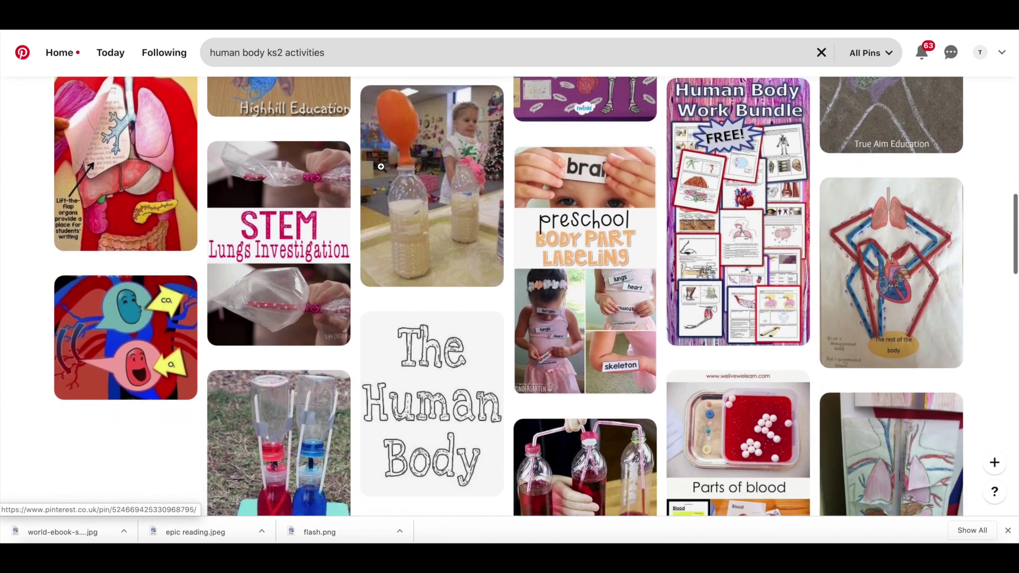
pyautogui.scroll(-3, 381, 168)
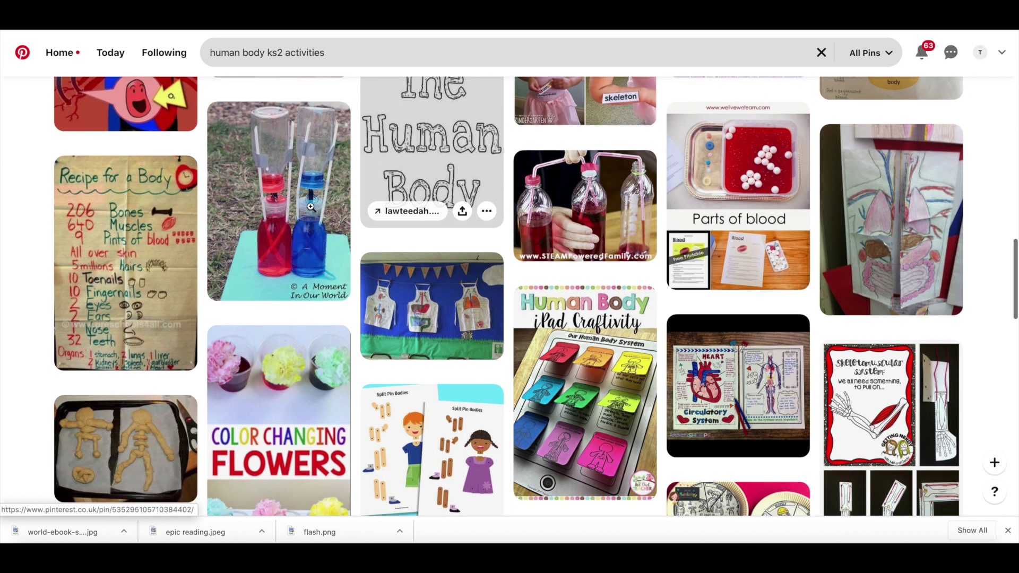
pyautogui.click(304, 211)
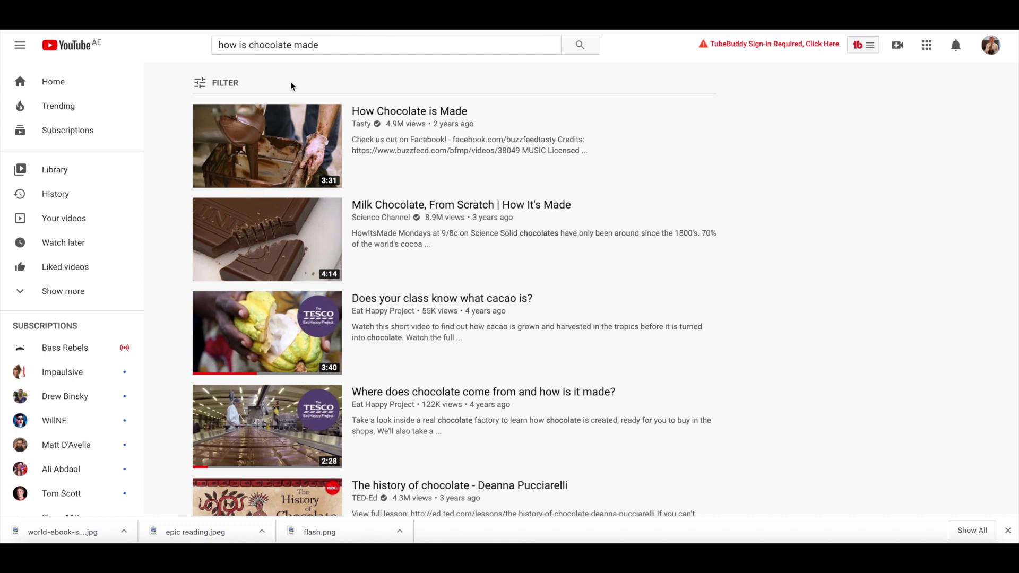
pyautogui.scroll(-1, 313, 133)
pyautogui.scroll(-2, 313, 132)
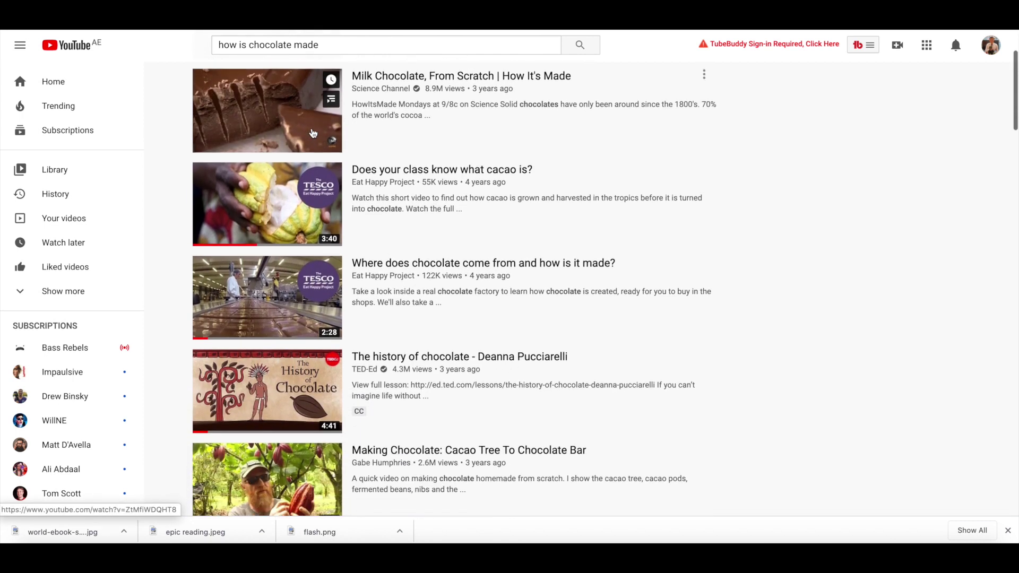
pyautogui.scroll(-1, 275, 198)
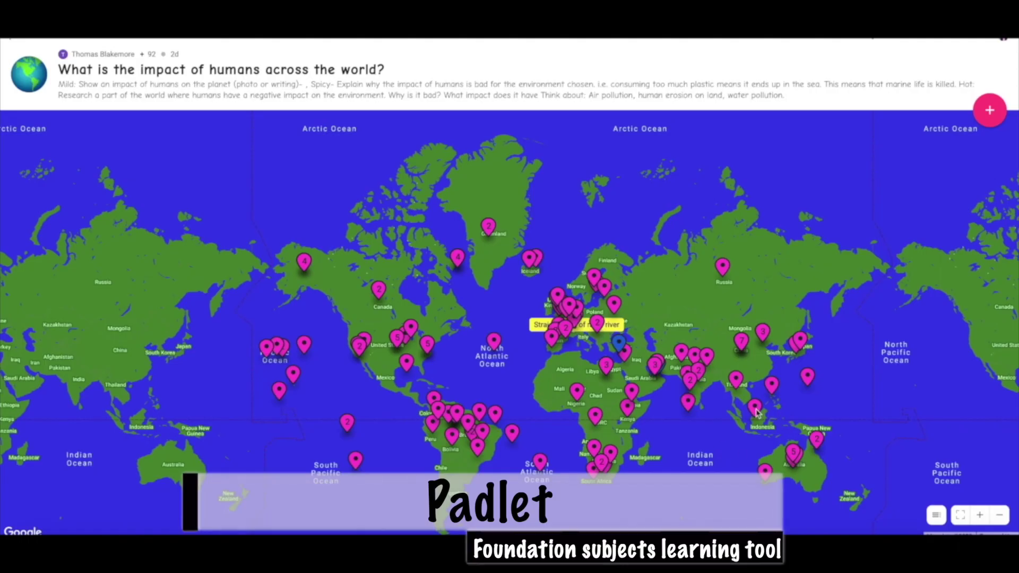
# - Read the Indonesia post and the Australia bush-fire post on the Padlet human-impact map
pyautogui.click(755, 414)
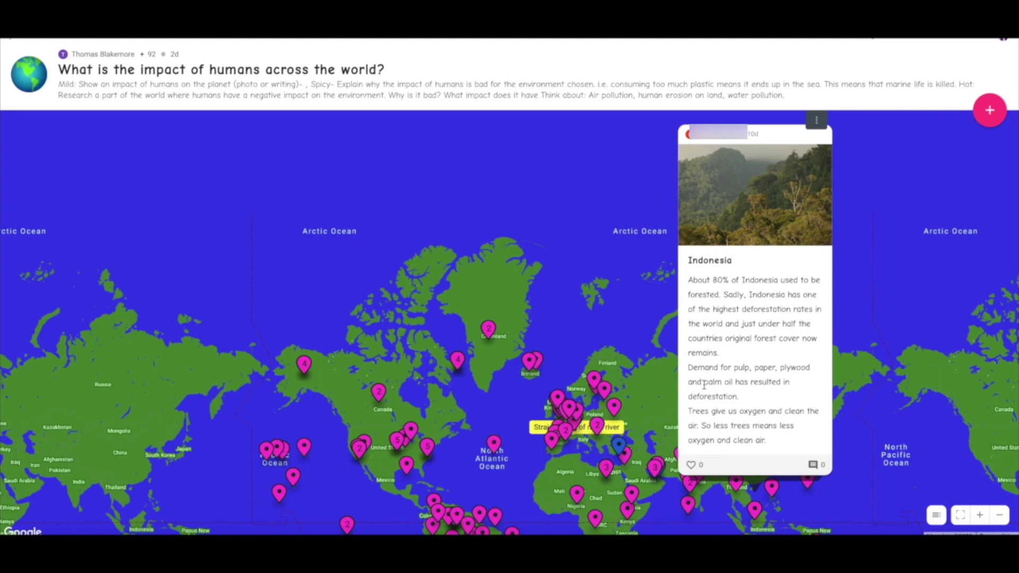
pyautogui.click(634, 333)
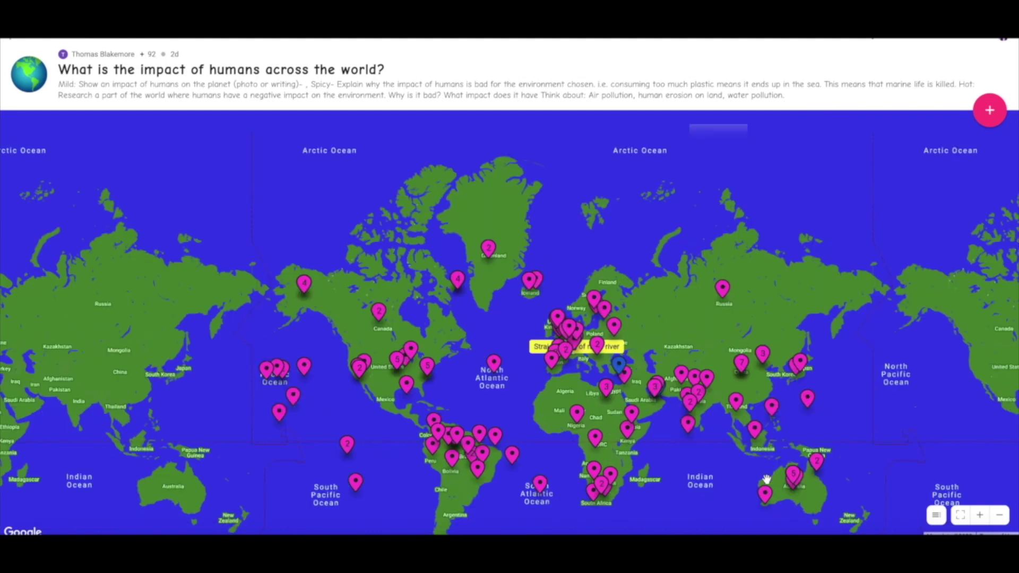
pyautogui.click(795, 476)
pyautogui.click(796, 494)
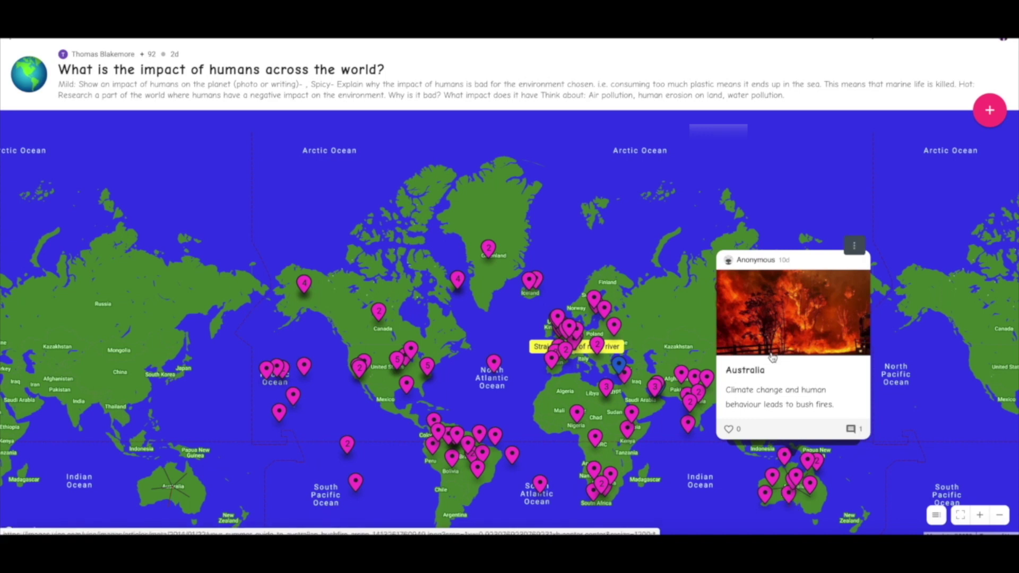
pyautogui.click(664, 452)
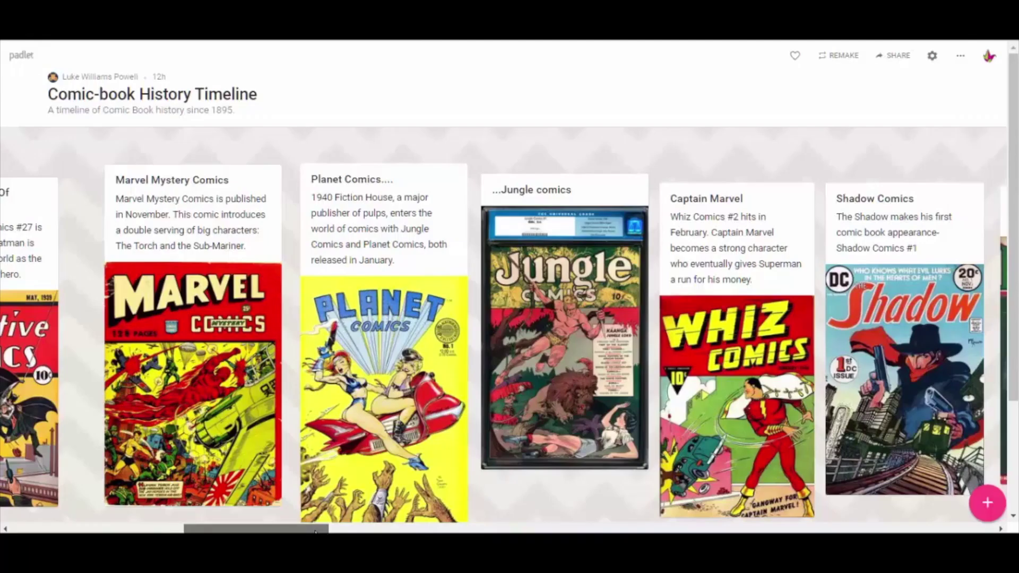
pyautogui.hscroll(10, 510, 345)
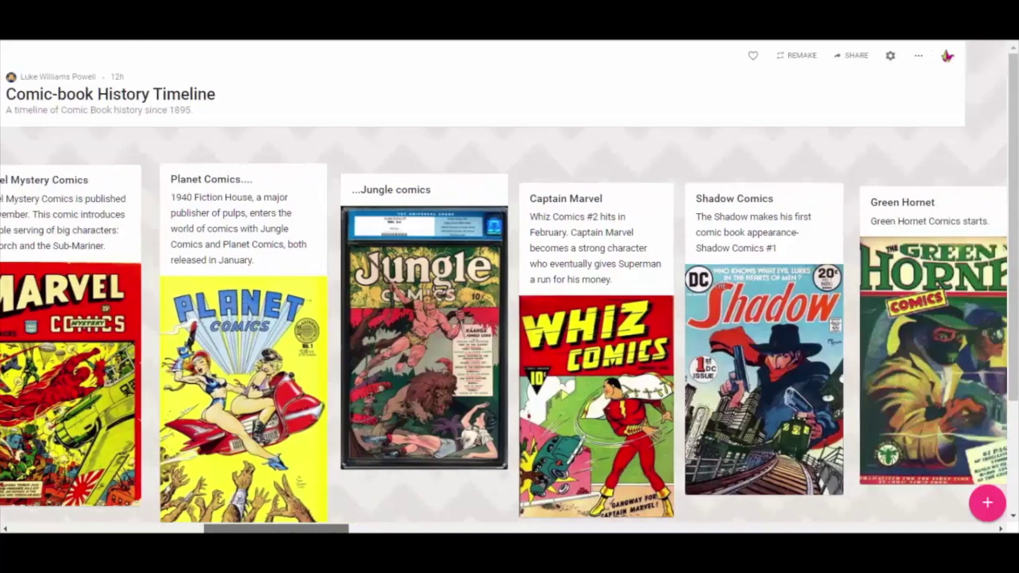
pyautogui.hscroll(10, 510, 345)
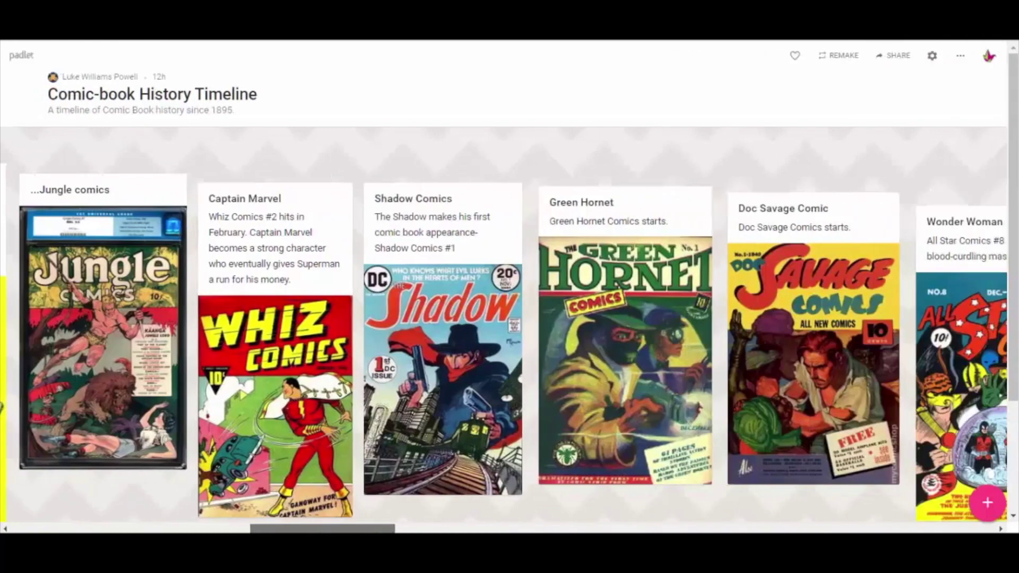
pyautogui.hscroll(5, 509, 345)
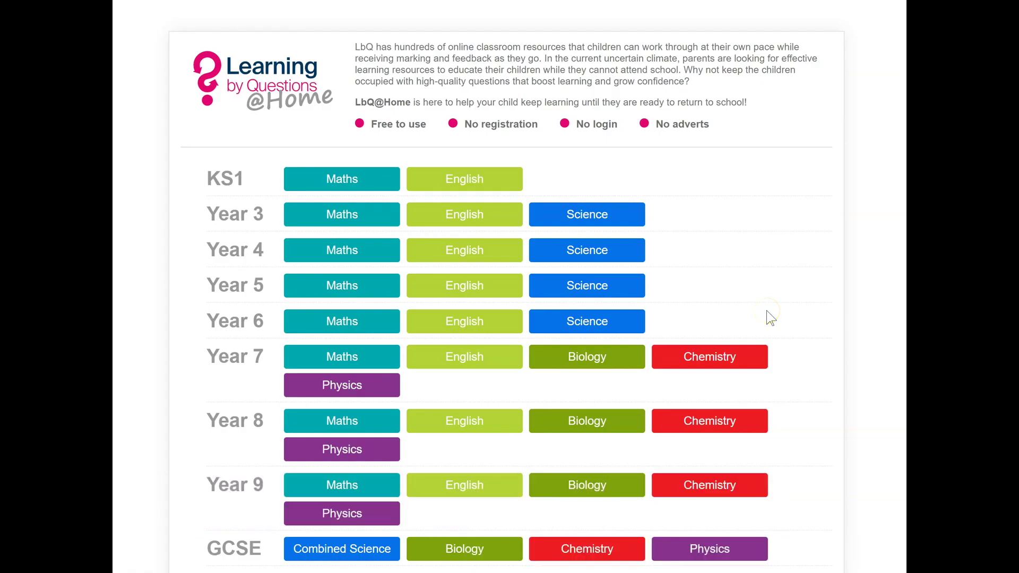
pyautogui.click(341, 214)
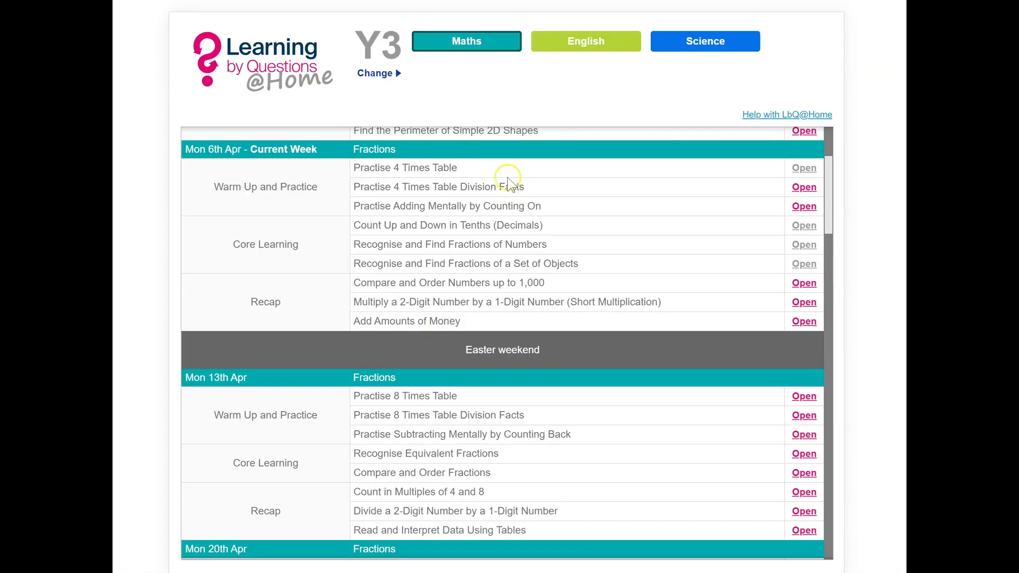